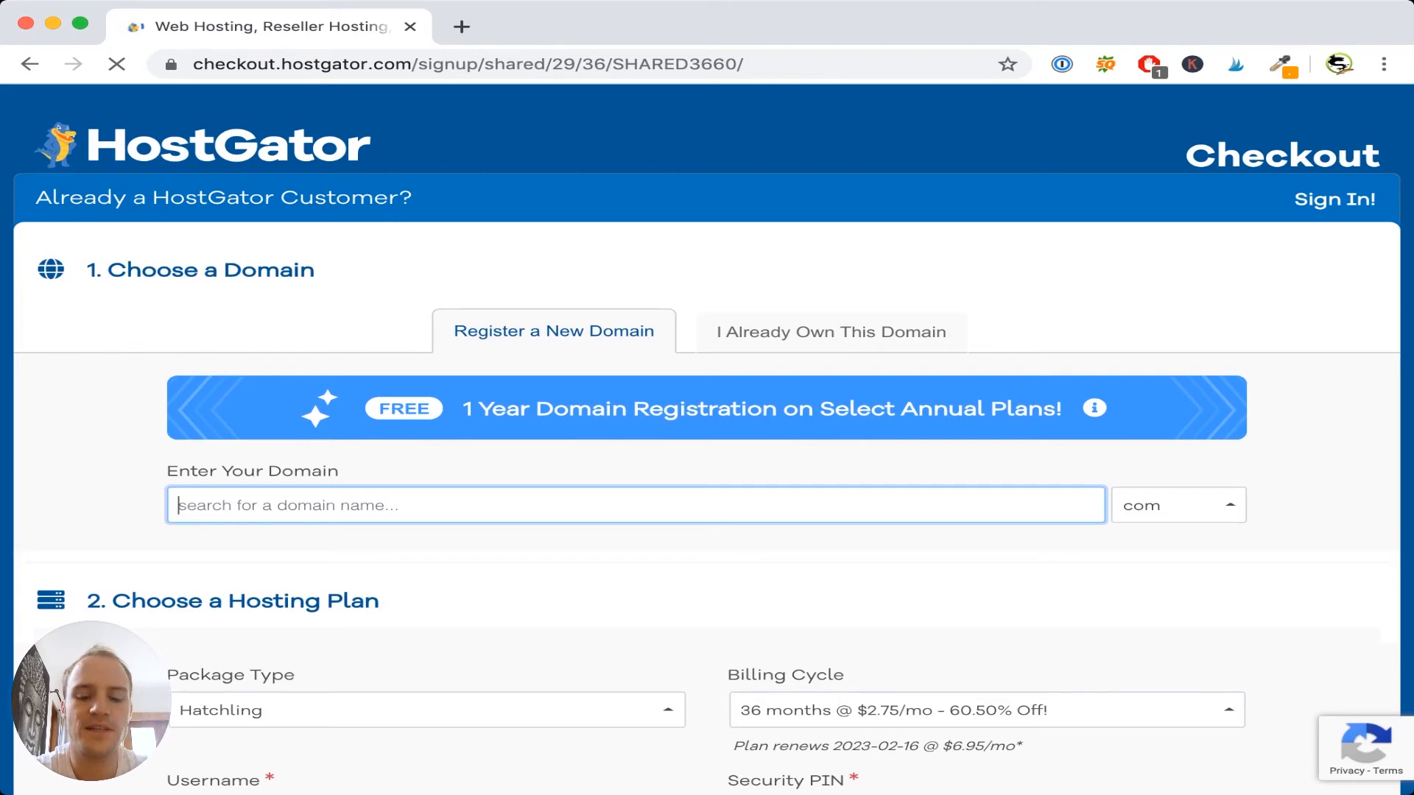
# - Search for the domain petreptiletrainer.com with the .com extension
pyautogui.write('petreptiletrainer')
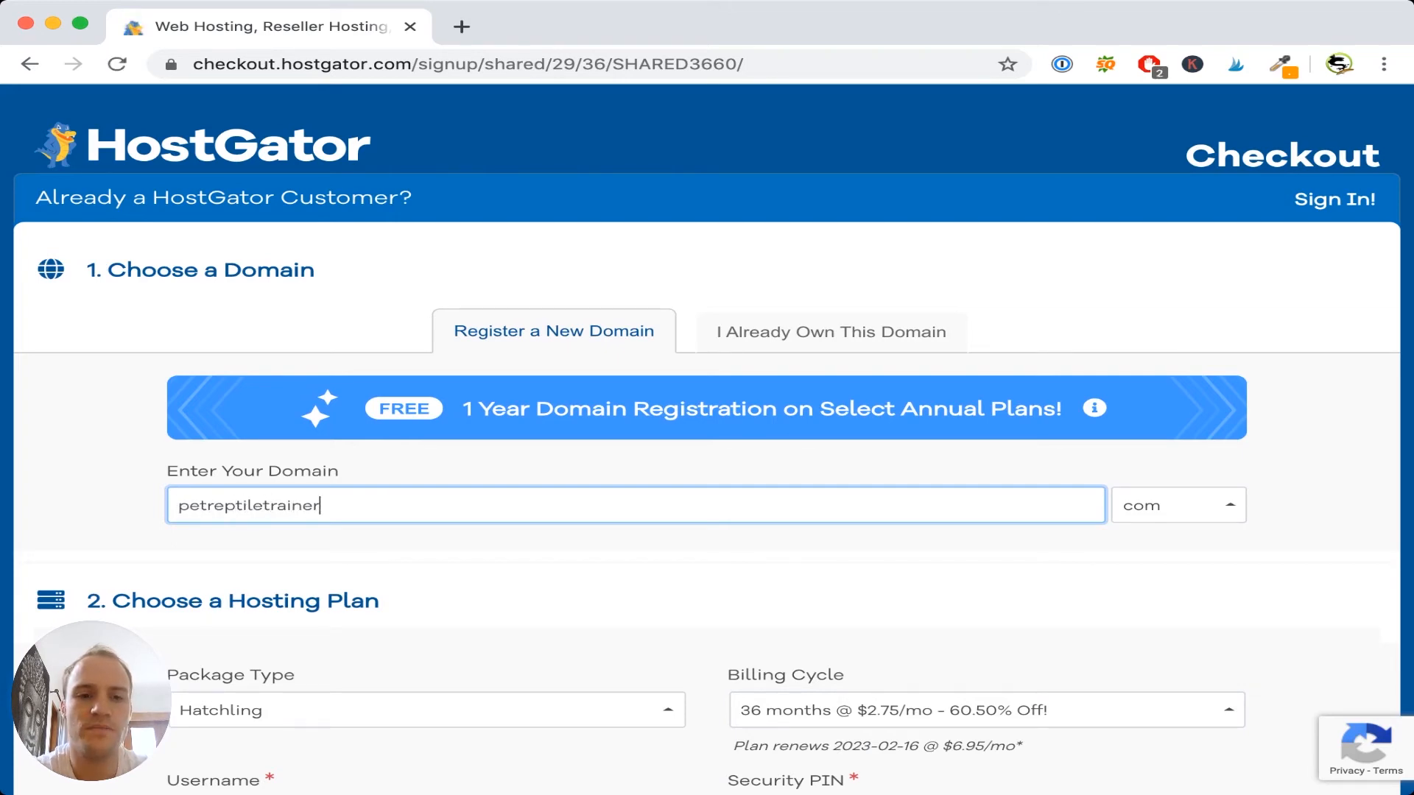
pyautogui.press('Tab')
pyautogui.write('com')
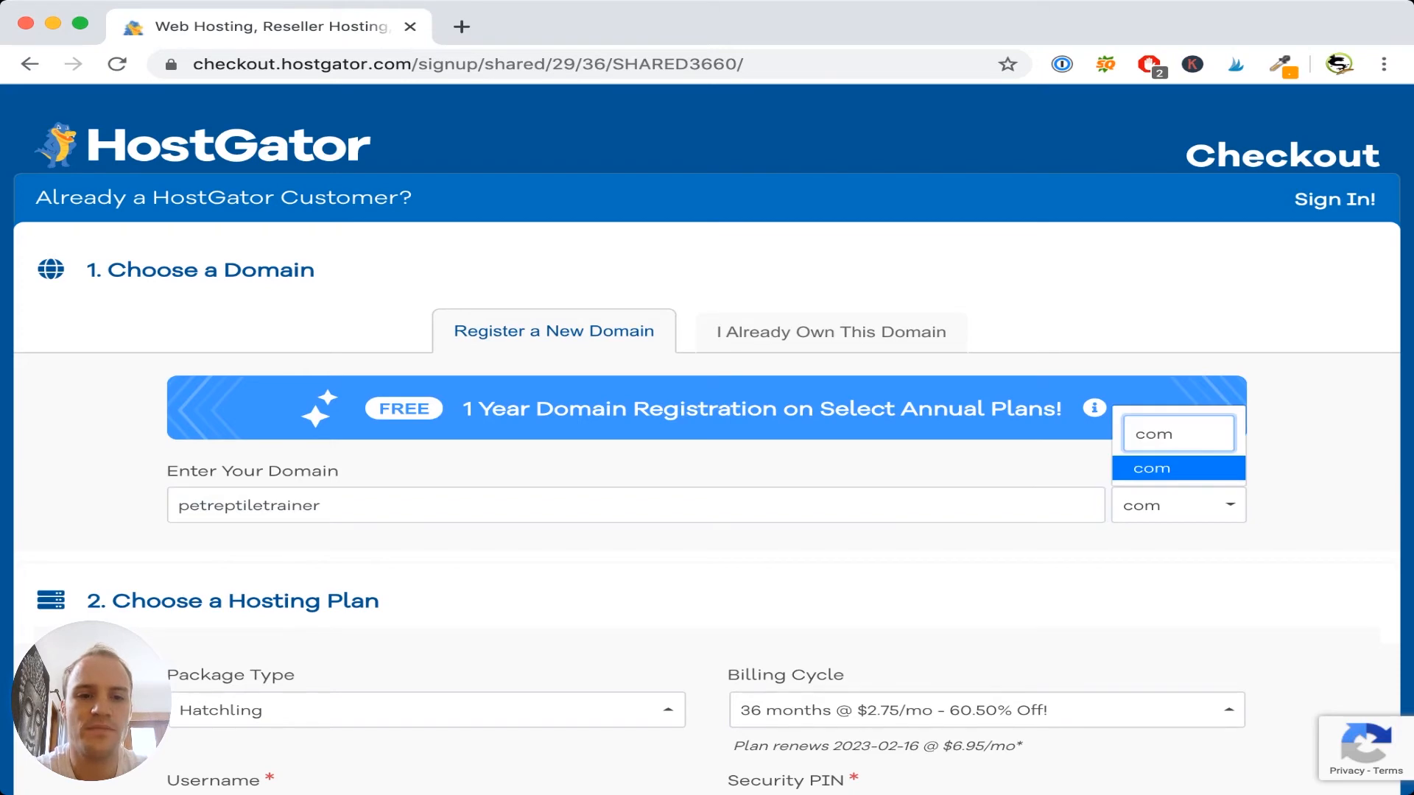
pyautogui.press('Return')
# - Set the hosting billing cycle to 12 months ($5.95/mo)
pyautogui.scroll(-10, 611, 589)
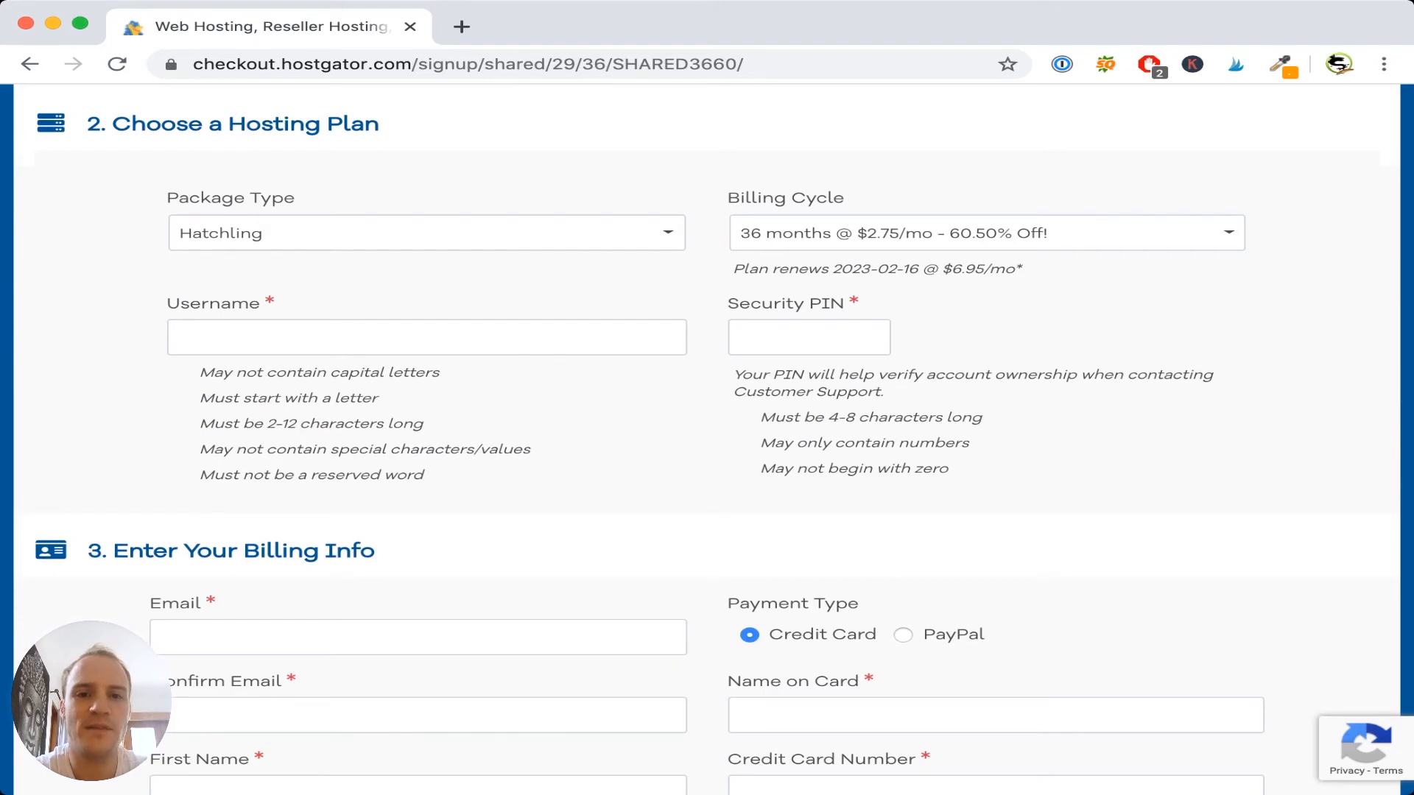
pyautogui.scroll(-1, 650, 454)
pyautogui.click(986, 157)
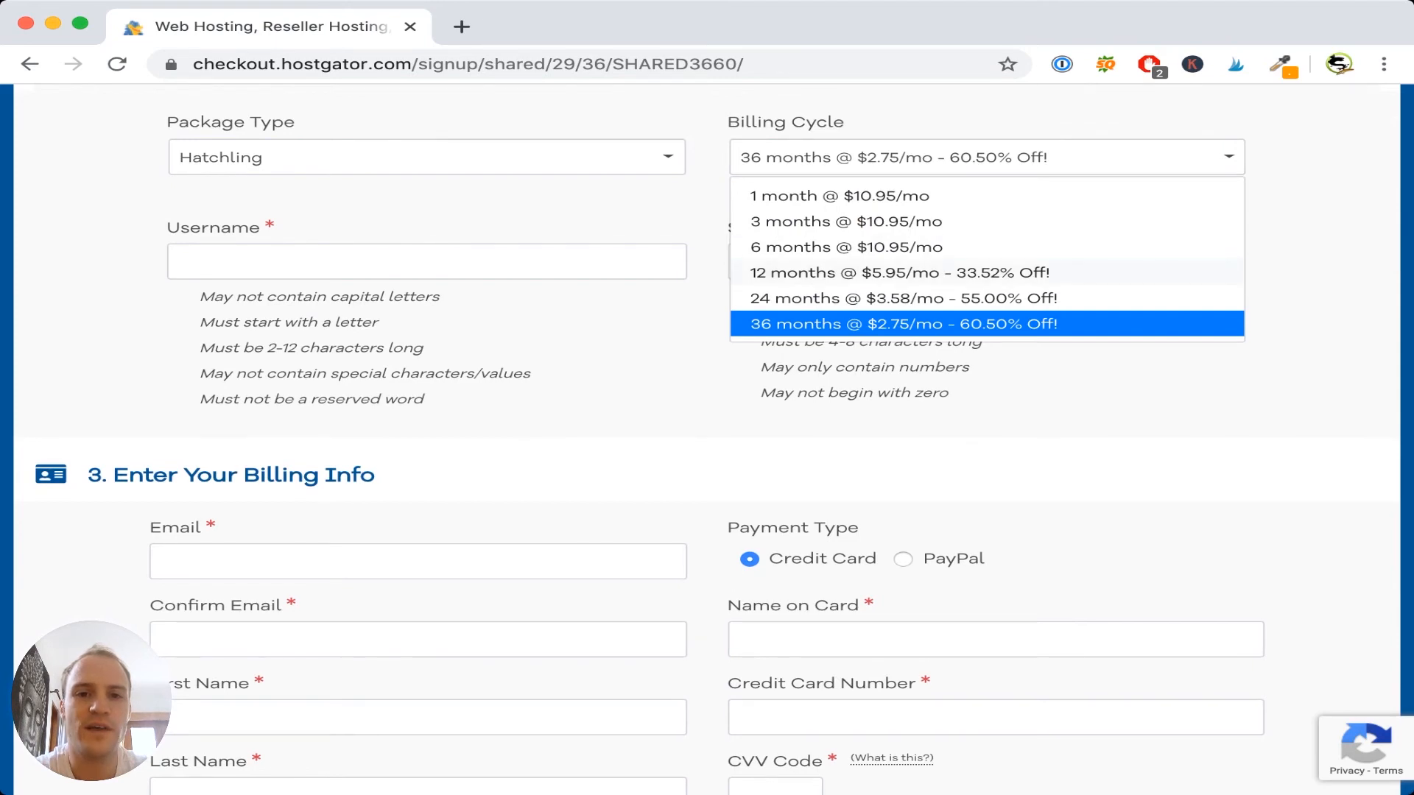
pyautogui.press('Up')
pyautogui.press('Up')
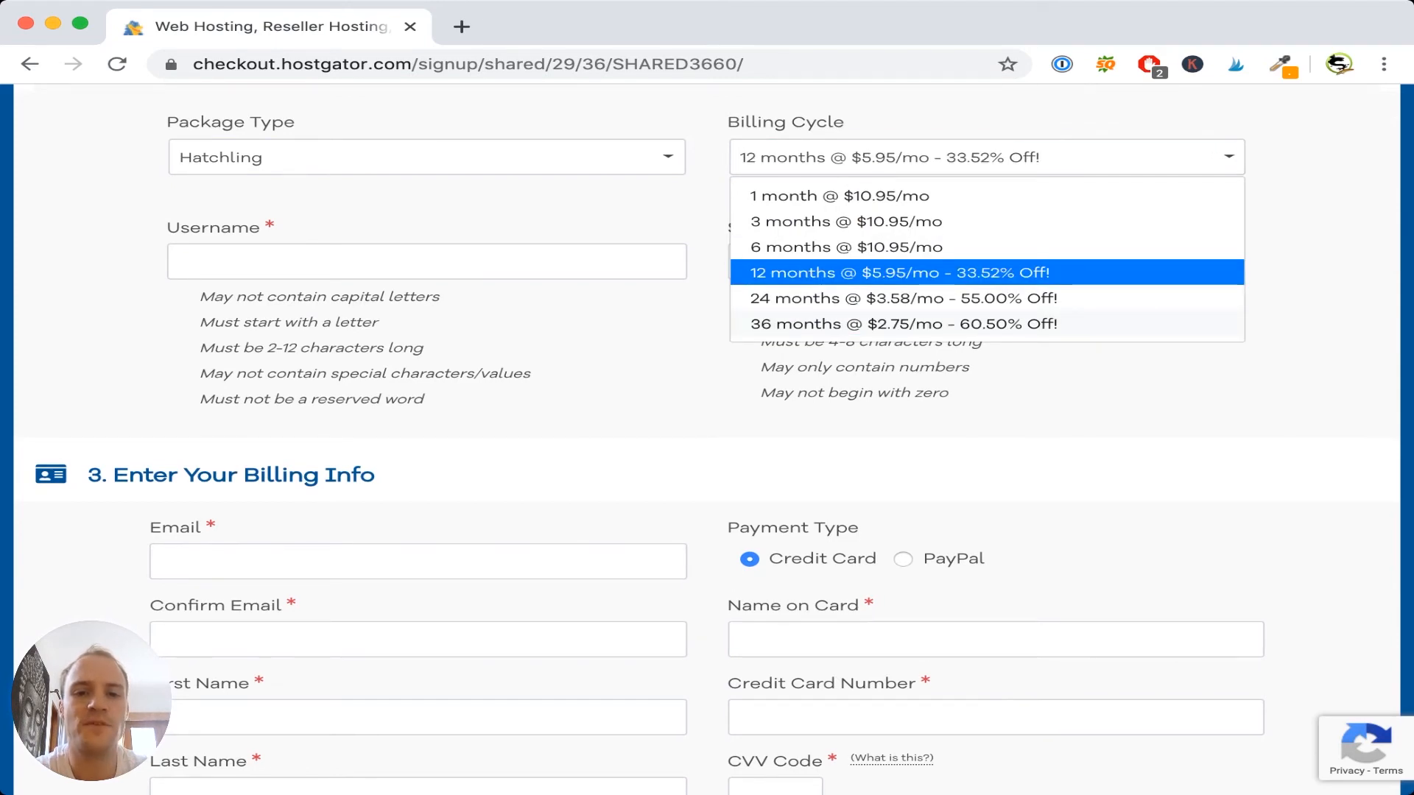
pyautogui.click(427, 262)
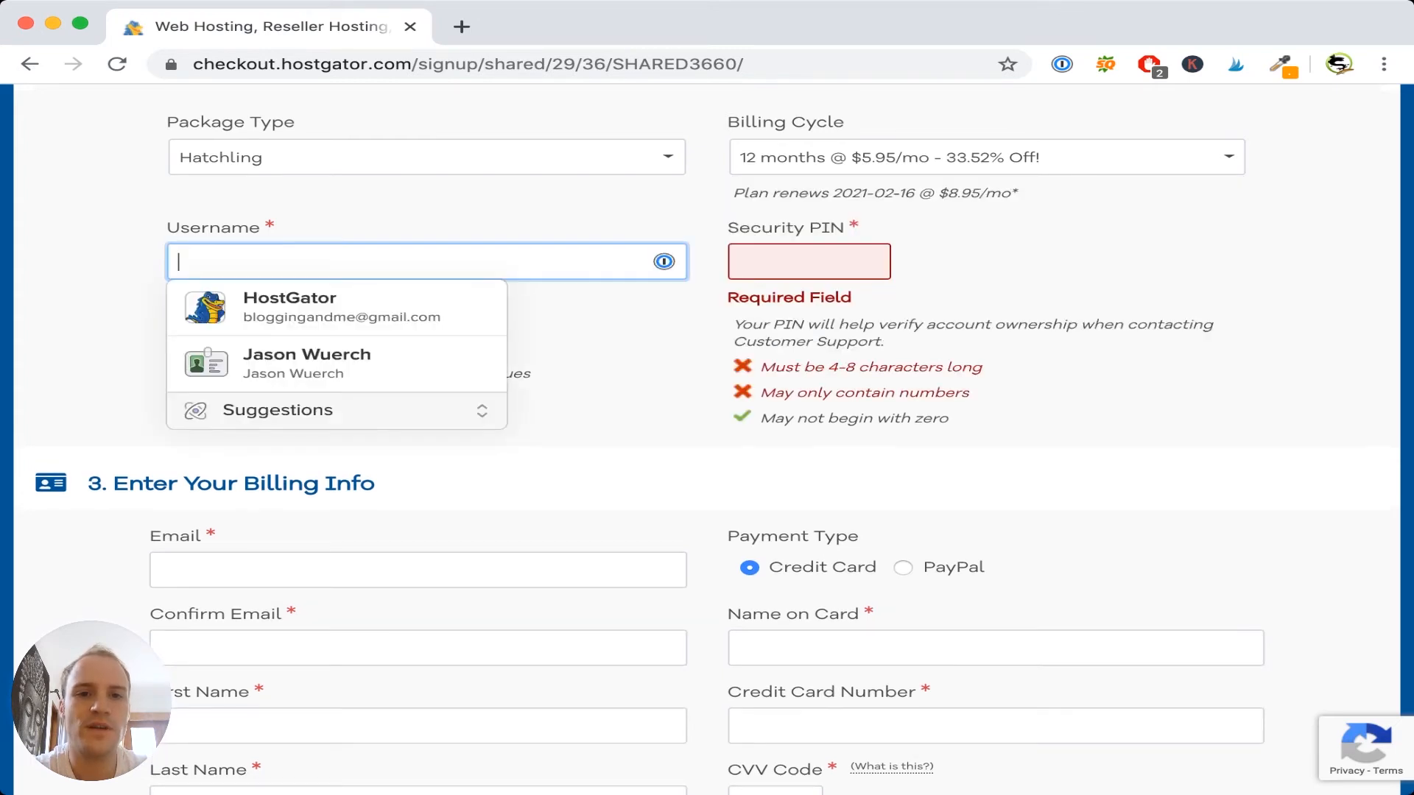
# - Enter the account username and a four-digit security PIN
pyautogui.press('Tab')
pyautogui.click(427, 261)
pyautogui.write('jasonwuerch')
pyautogui.press('Tab')
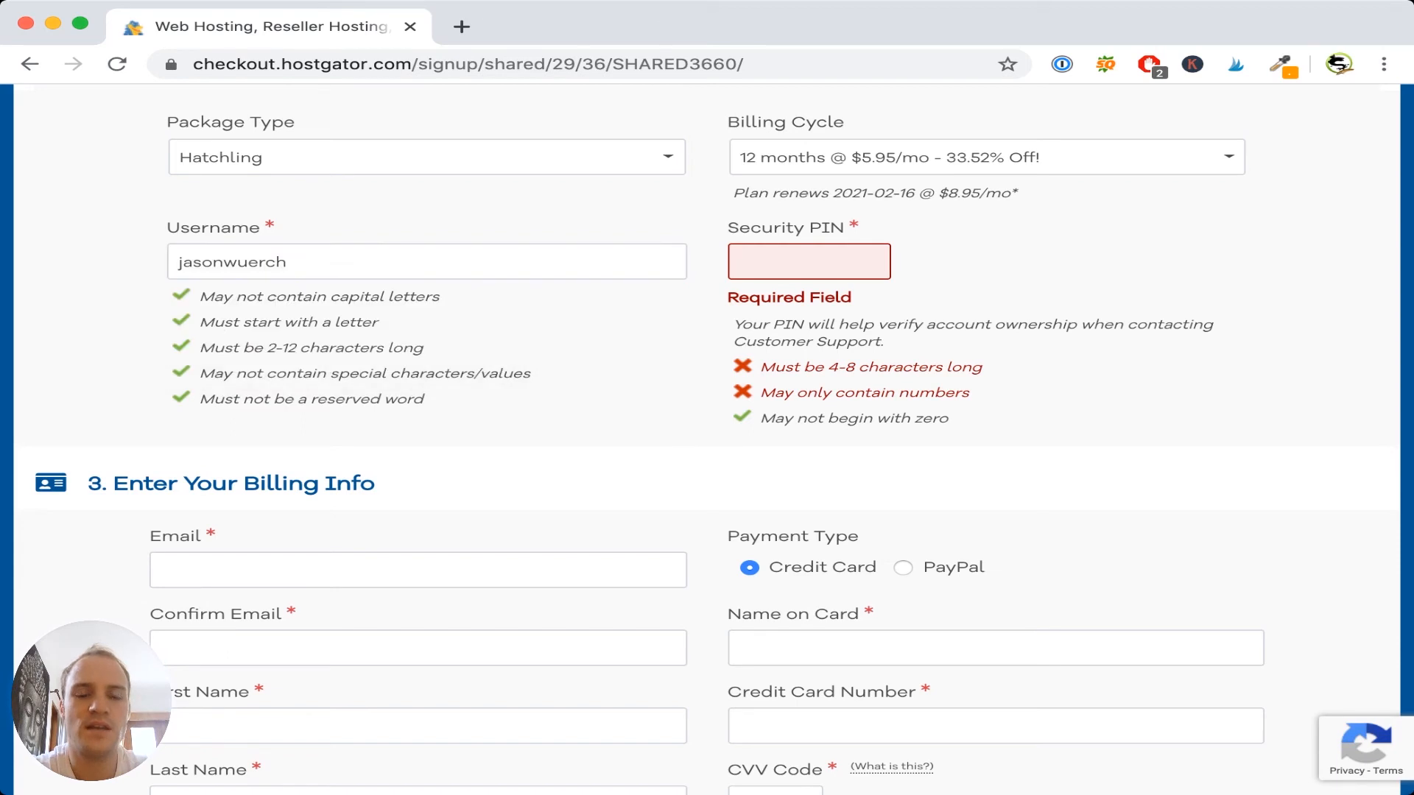
pyautogui.press('Tab')
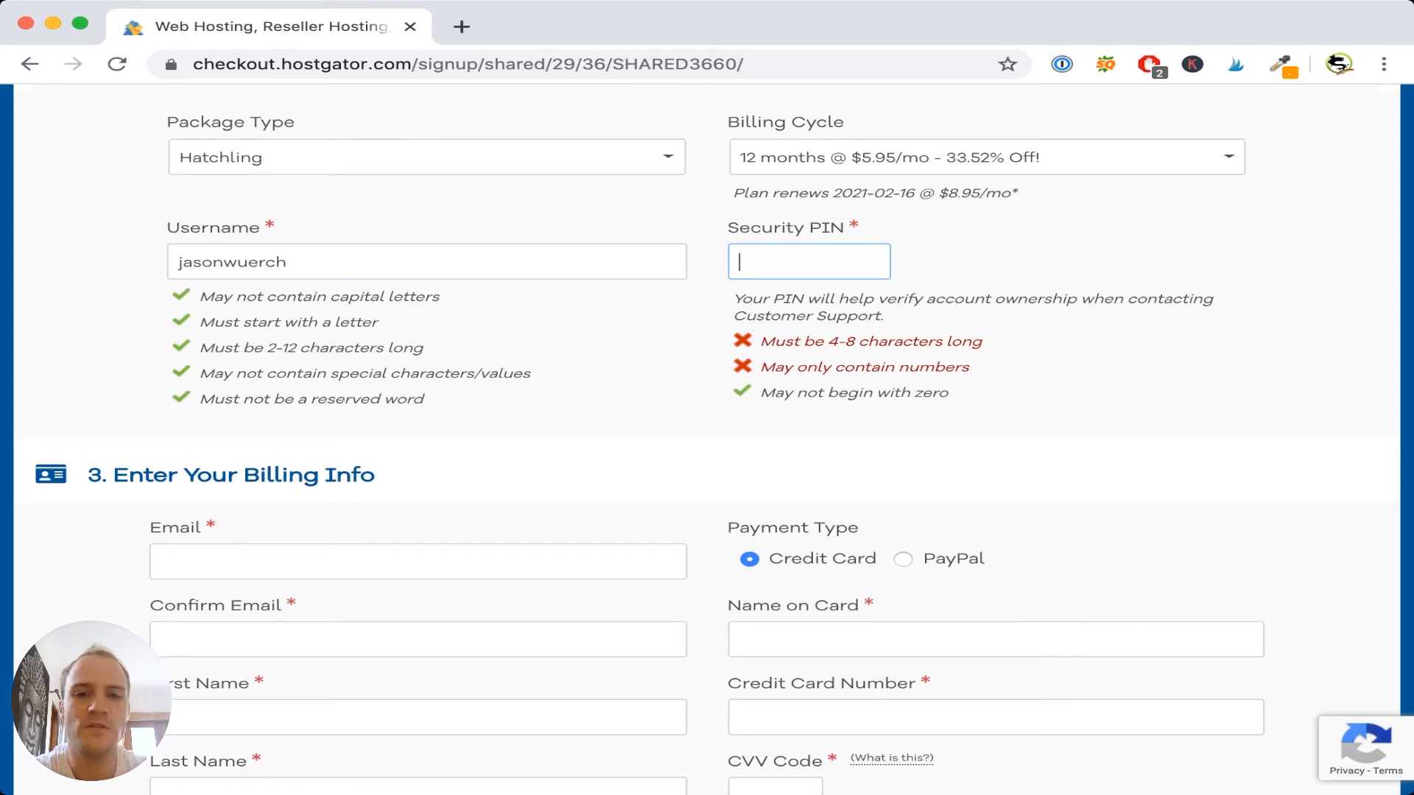
pyautogui.write('1234')
pyautogui.scroll(-5, 707, 442)
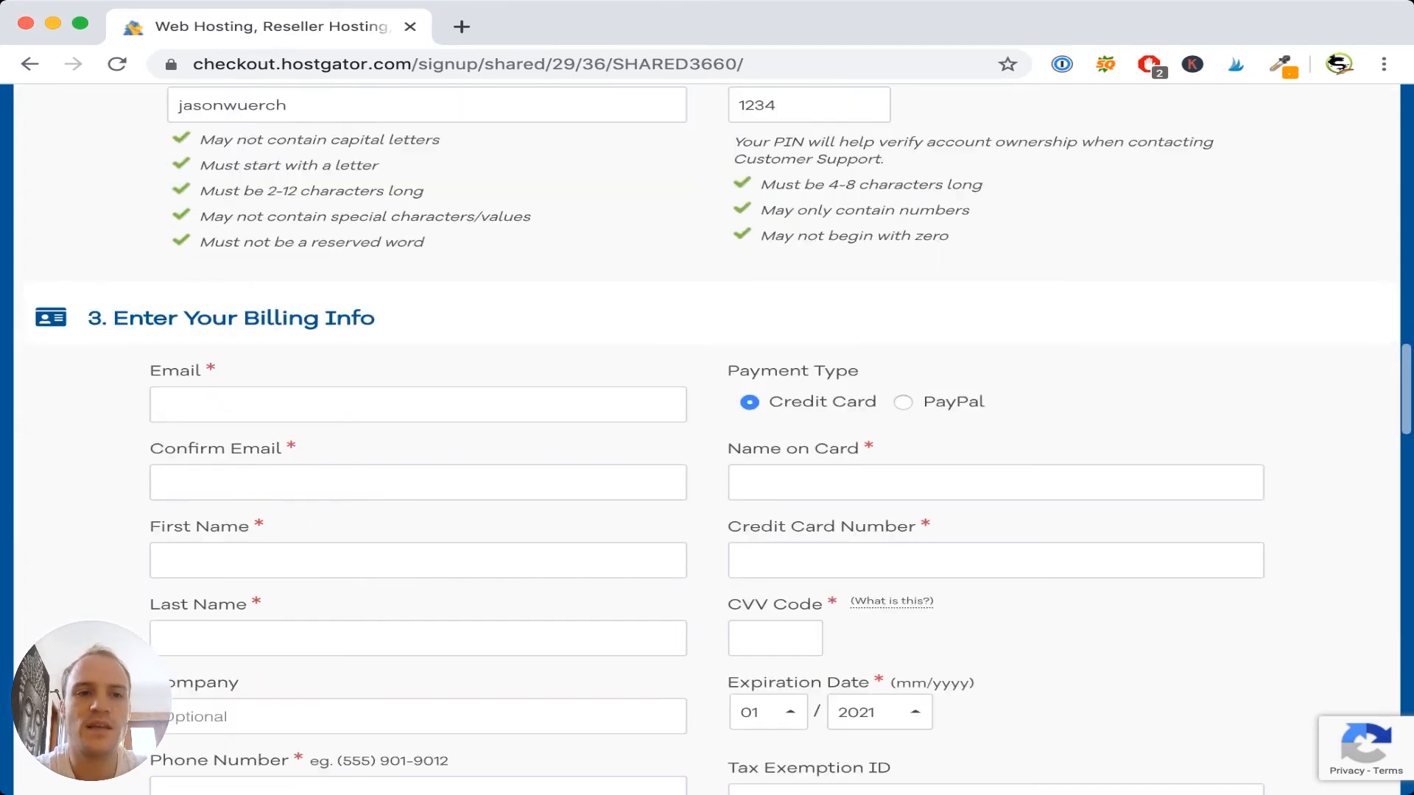
pyautogui.scroll(-1, 707, 442)
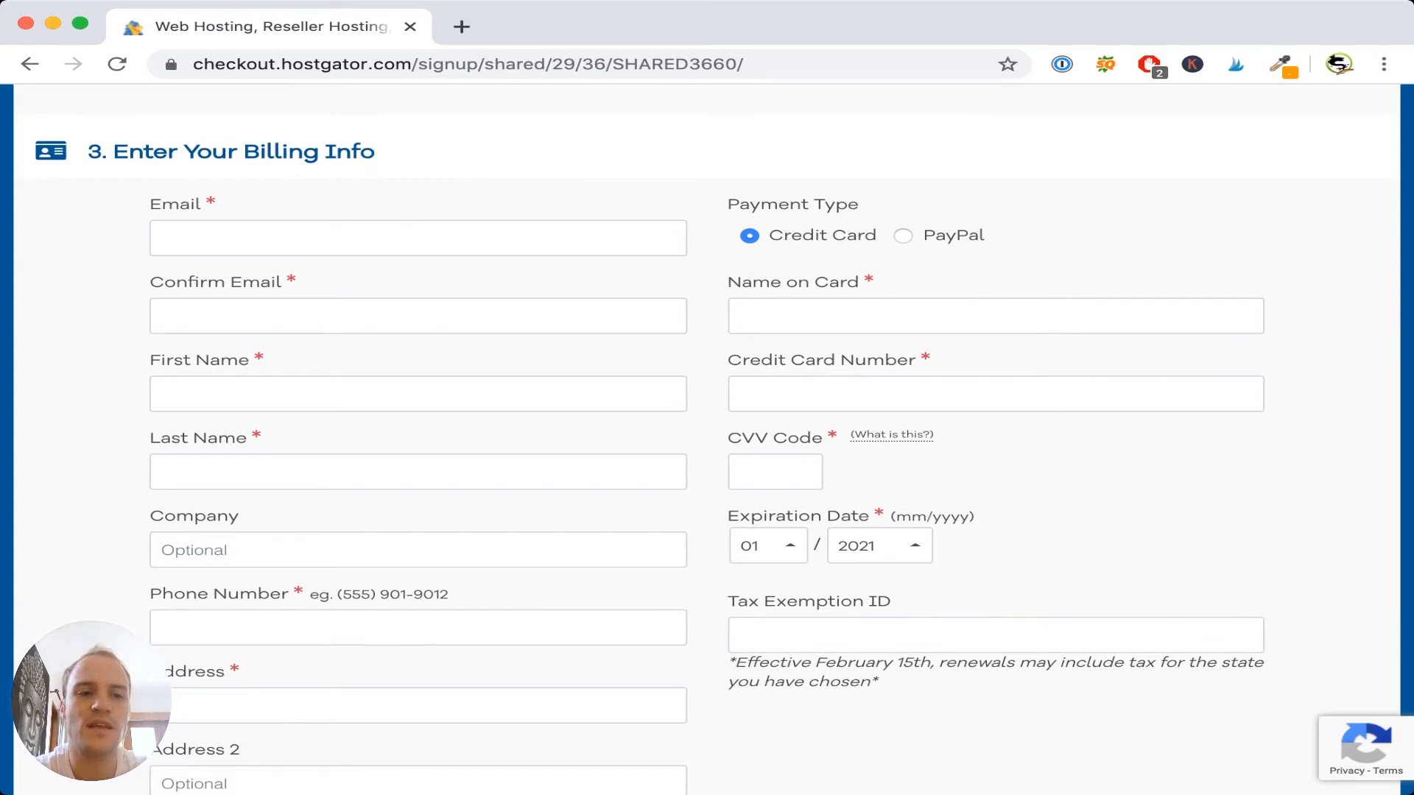
pyautogui.scroll(-1, 706, 442)
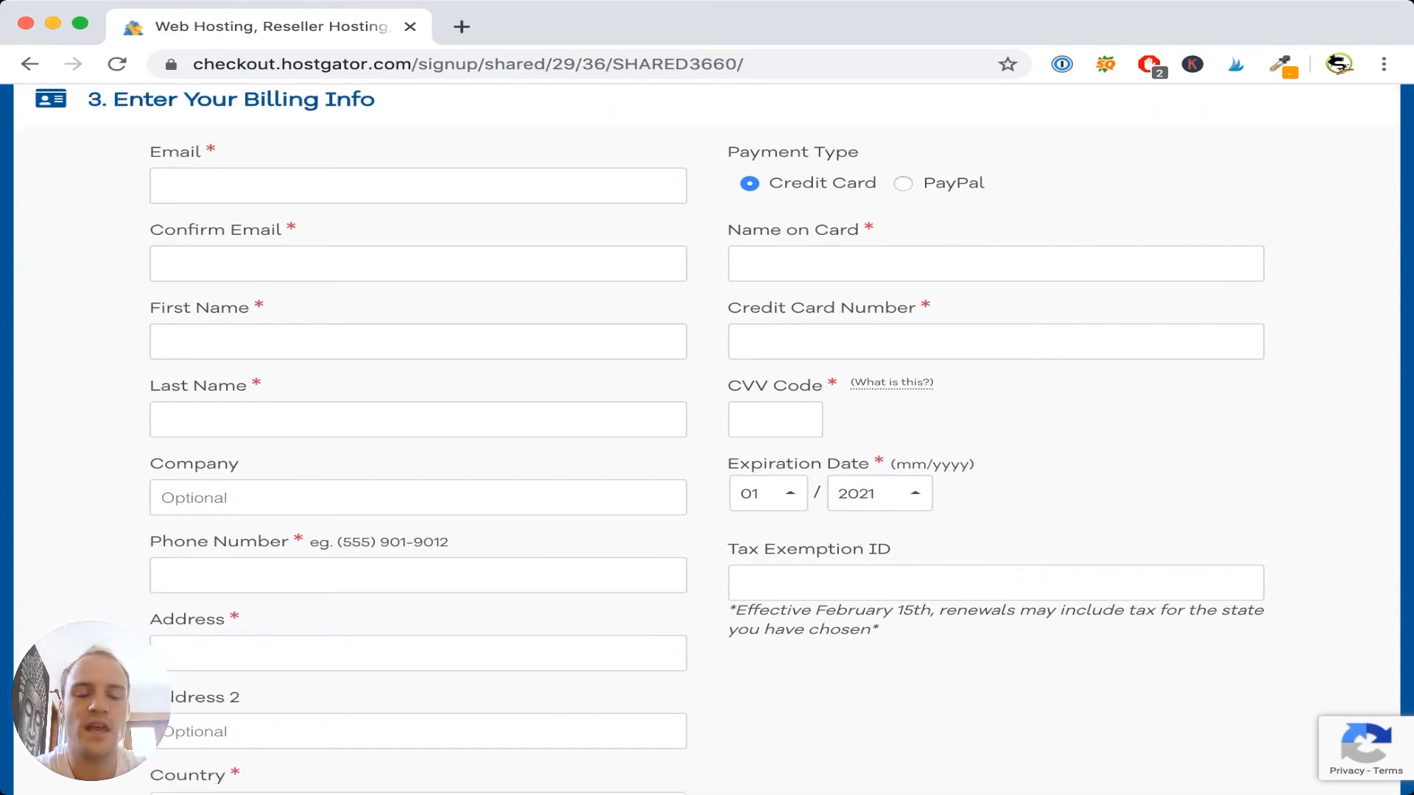
pyautogui.scroll(1, 707, 442)
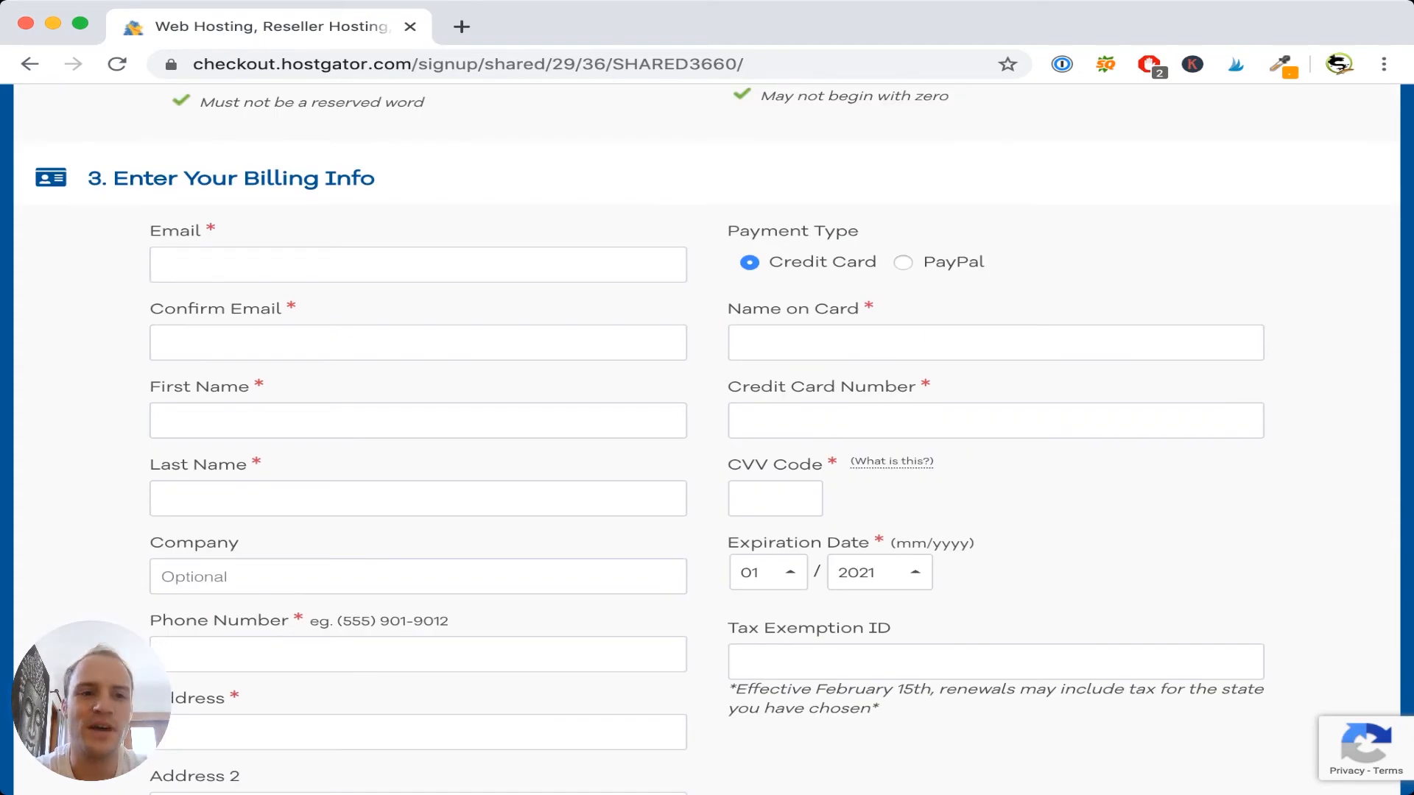
pyautogui.scroll(-12, 707, 442)
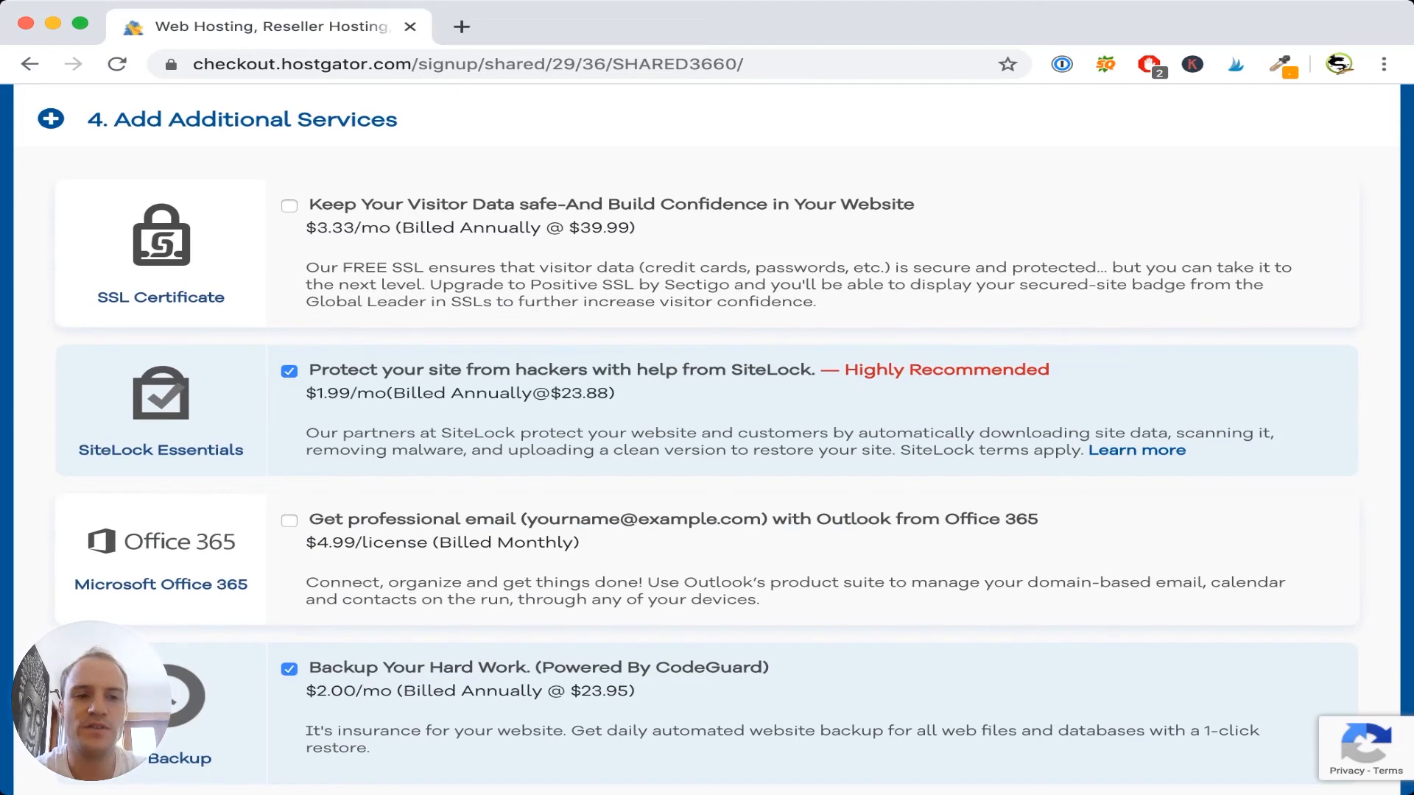
# - Uncheck SiteLock Essentials and CodeGuard Backup, then scroll down to the coupon and order review
pyautogui.scroll(-2, 707, 442)
pyautogui.scroll(1, 707, 442)
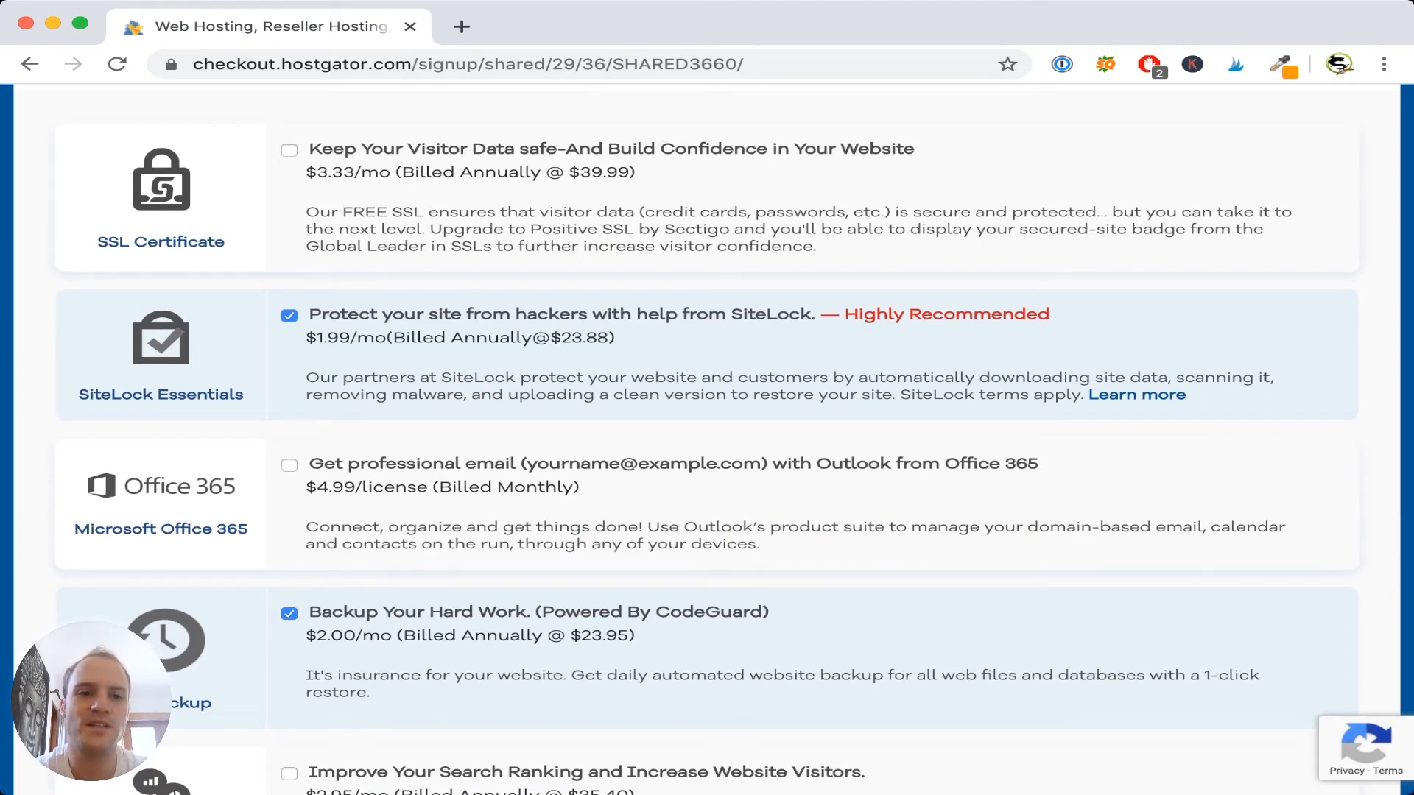
pyautogui.click(288, 316)
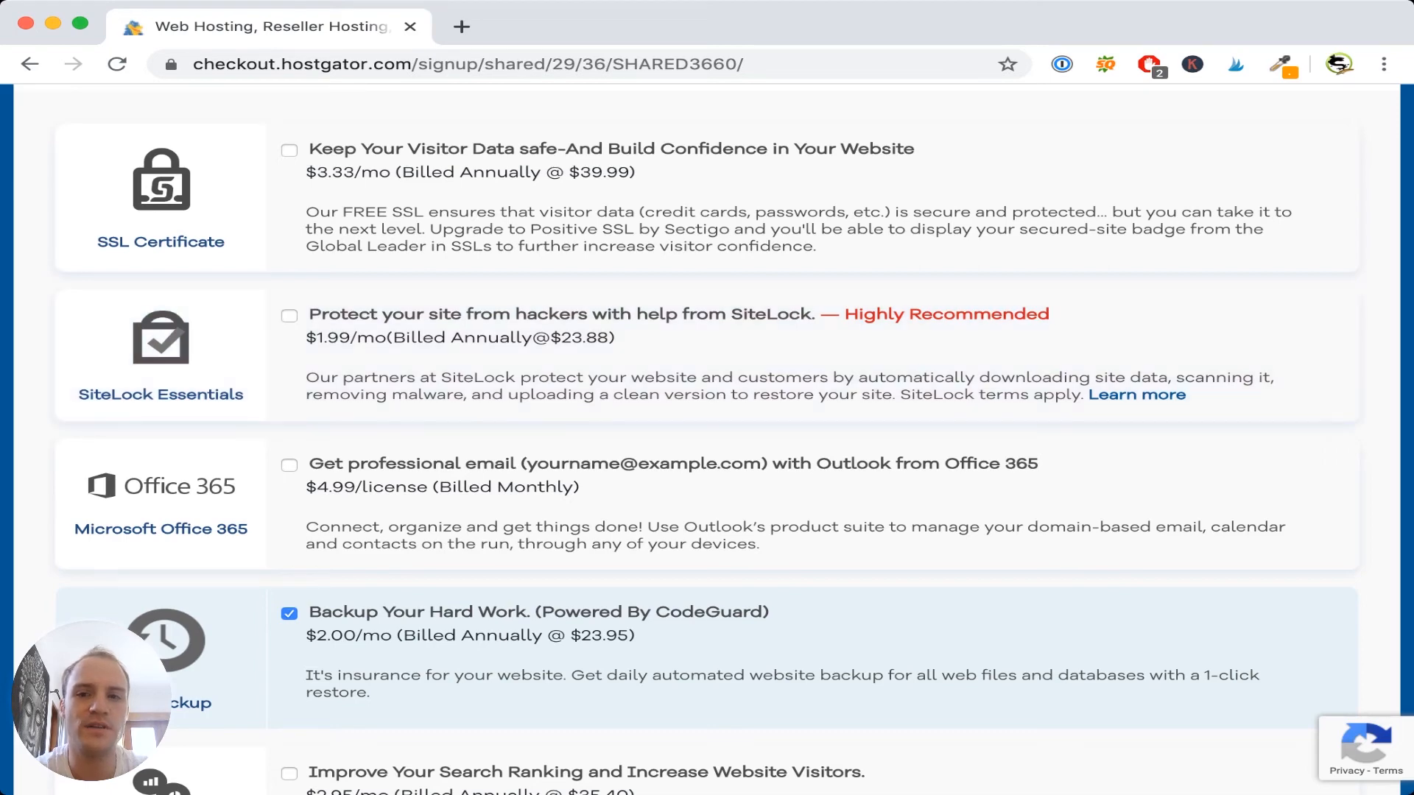
pyautogui.click(288, 613)
pyautogui.scroll(-2, 707, 442)
pyautogui.scroll(-8, 707, 442)
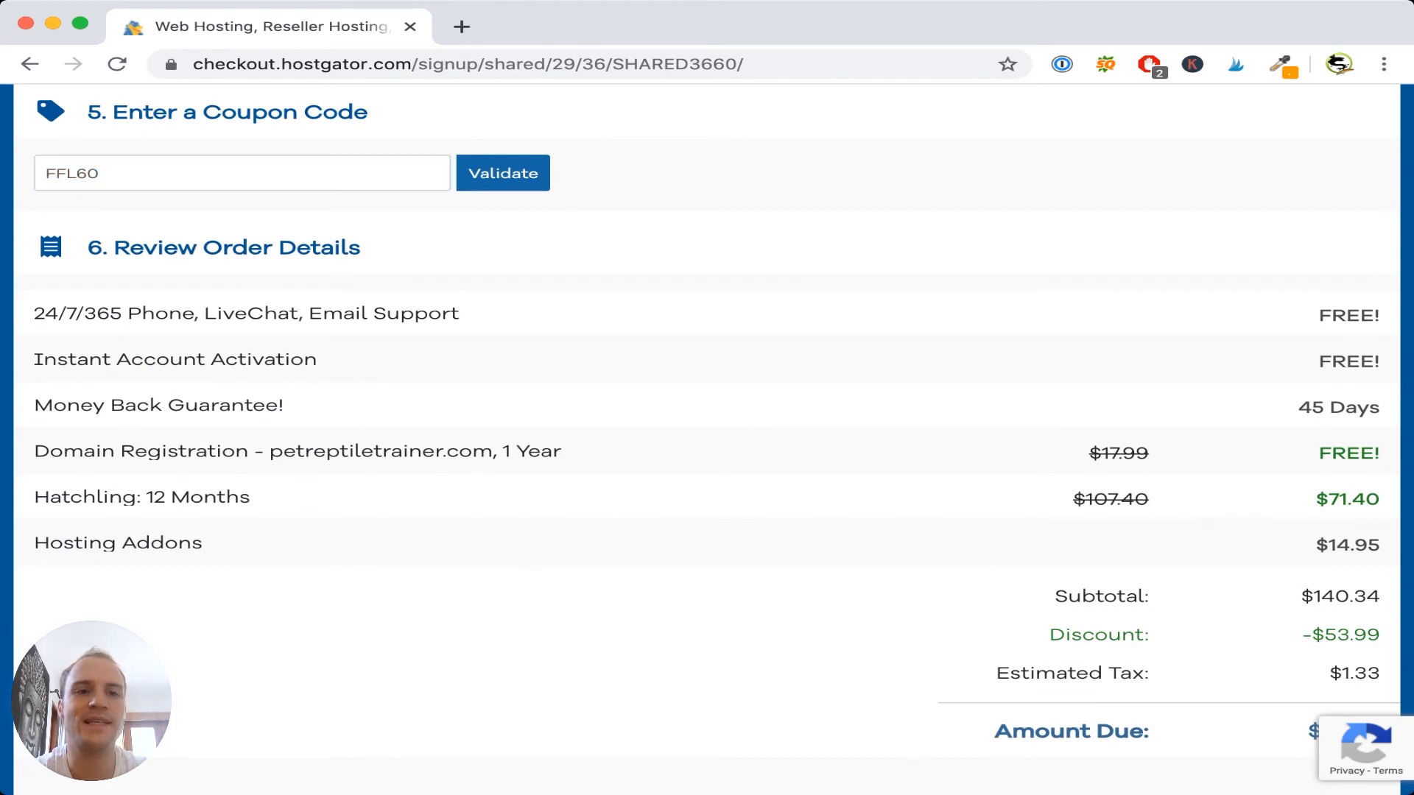
# - Scroll to the bottom of the checkout and agree to the Terms of Service
pyautogui.scroll(-2, 707, 442)
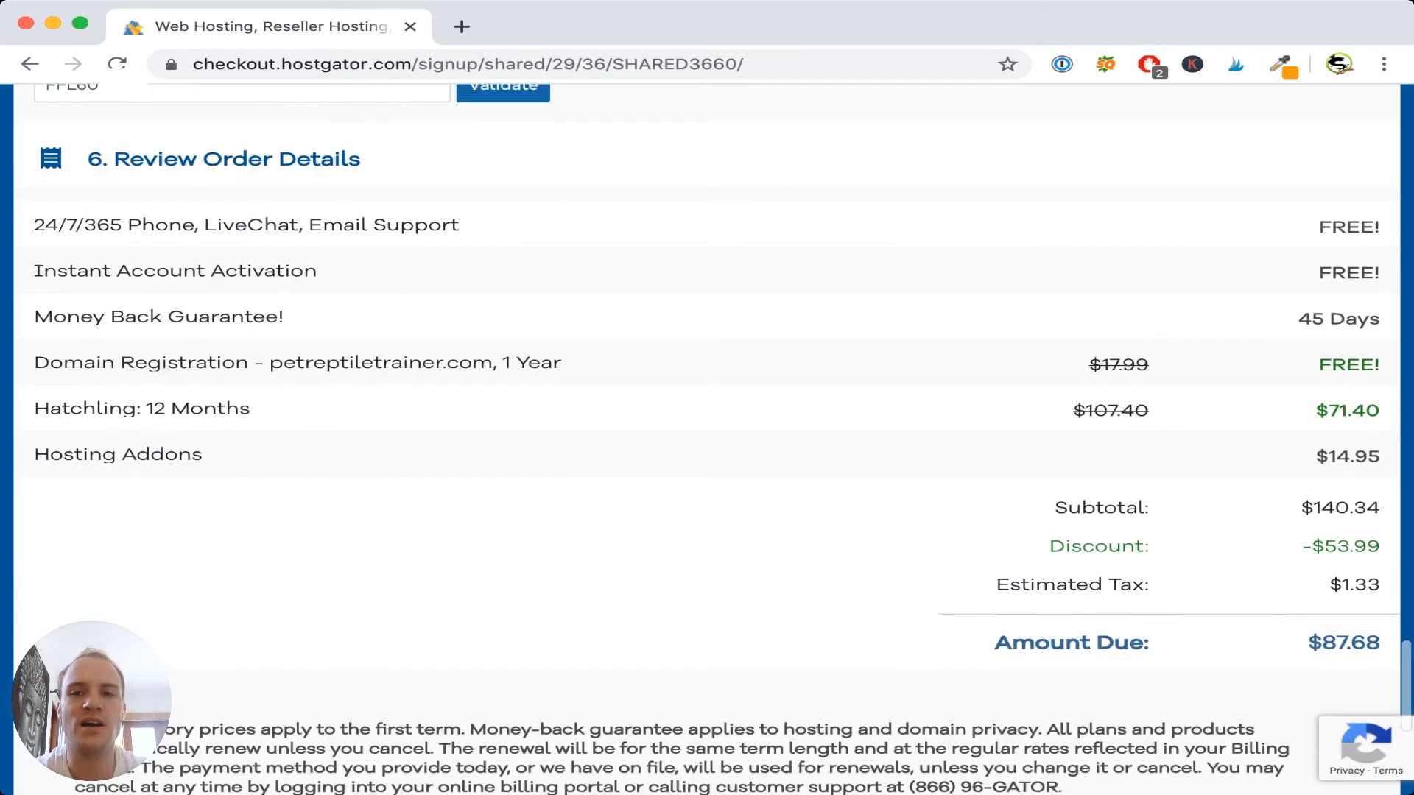
pyautogui.scroll(-1, 707, 441)
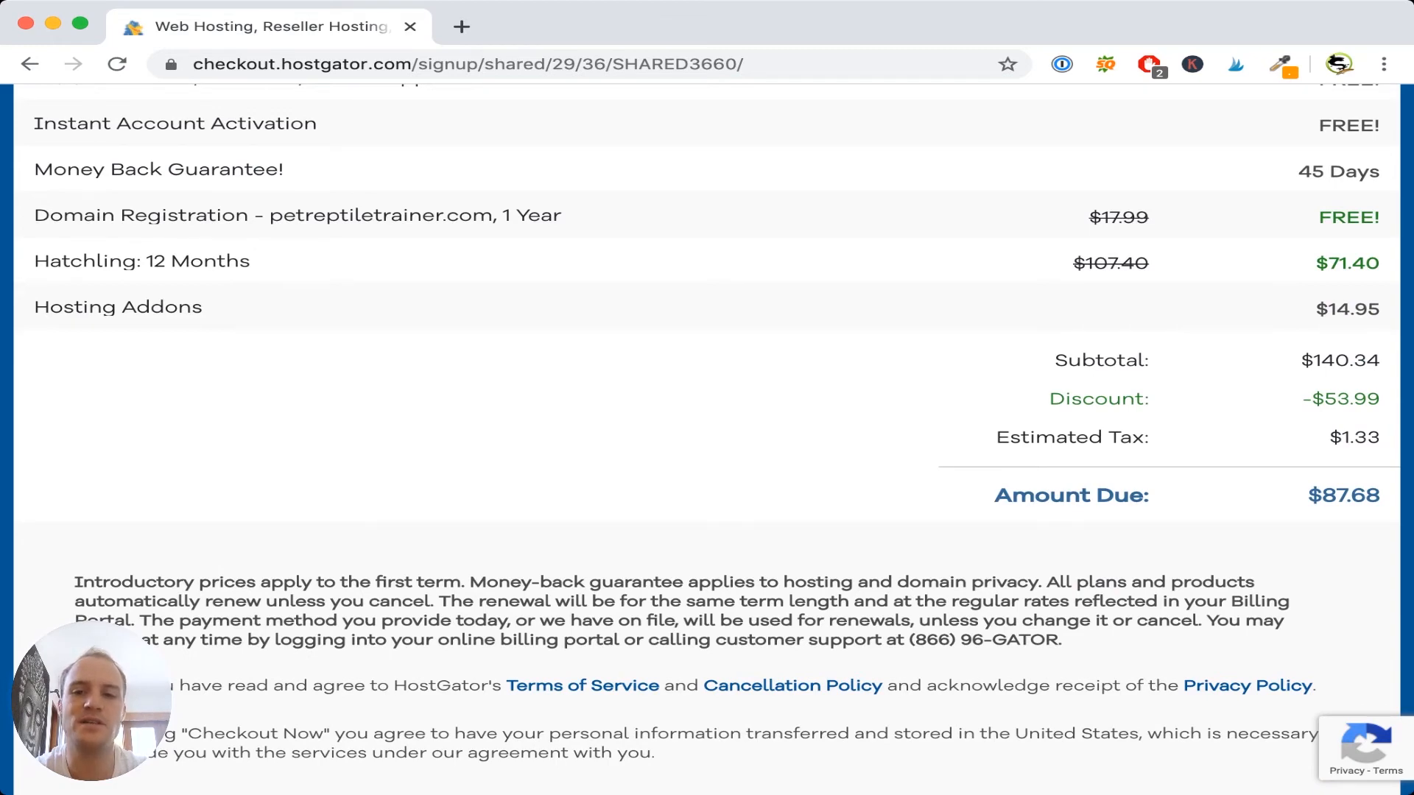
pyautogui.scroll(-3, 707, 427)
pyautogui.scroll(-6, 707, 427)
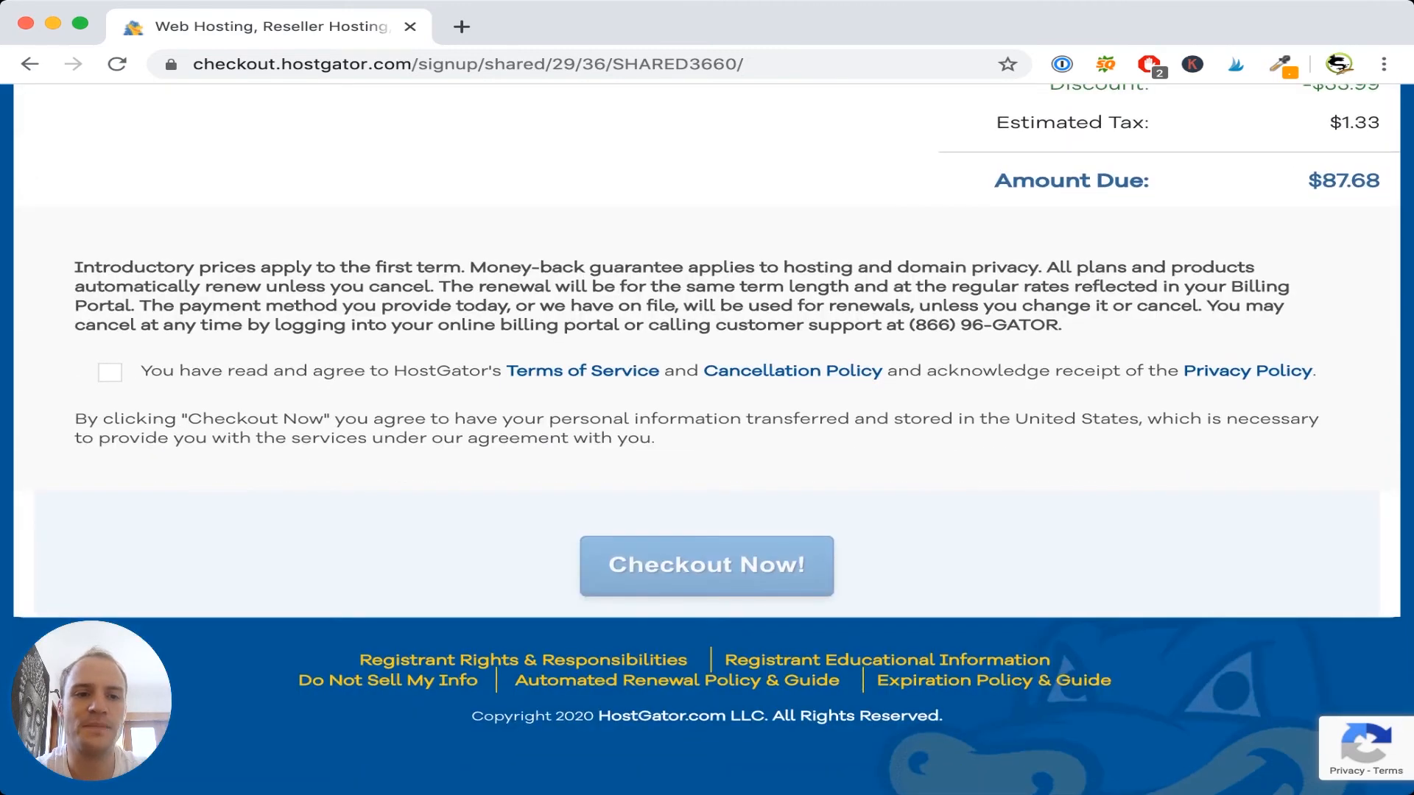
pyautogui.click(110, 372)
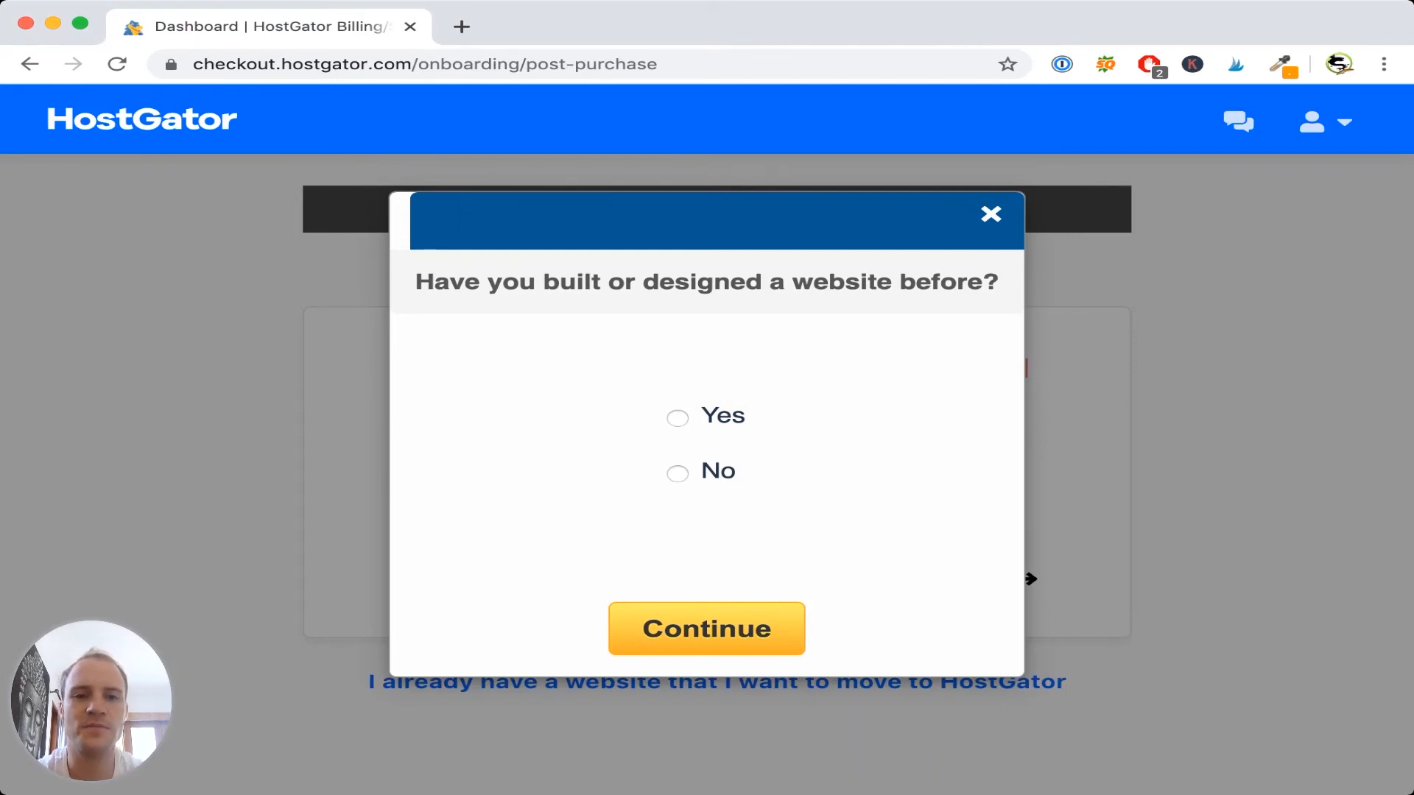
# - Answer Yes, choose Blog or Informational, tick professional design services, submit, and start WordPress setup
pyautogui.click(678, 418)
pyautogui.click(706, 629)
pyautogui.click(421, 343)
pyautogui.click(707, 627)
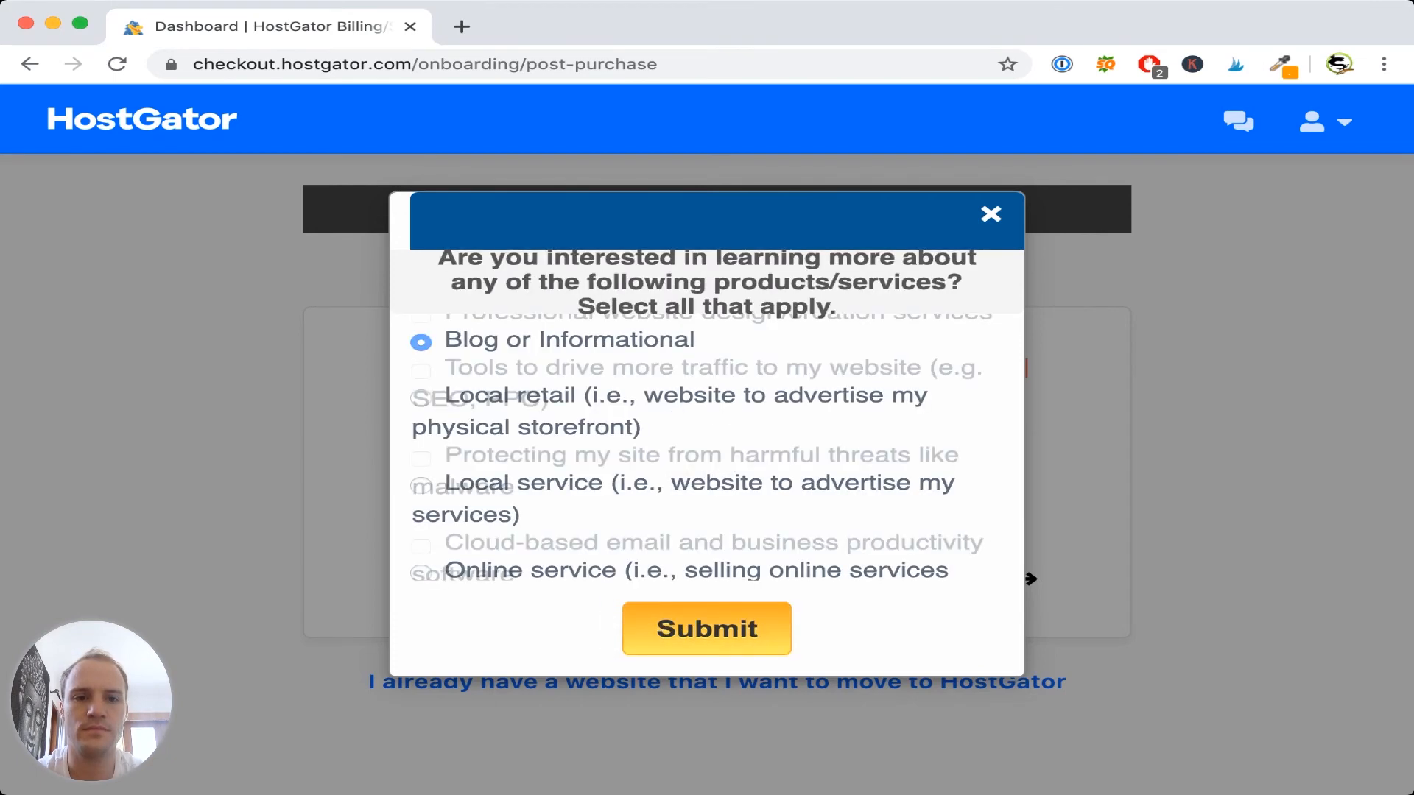
pyautogui.click(421, 317)
pyautogui.click(707, 628)
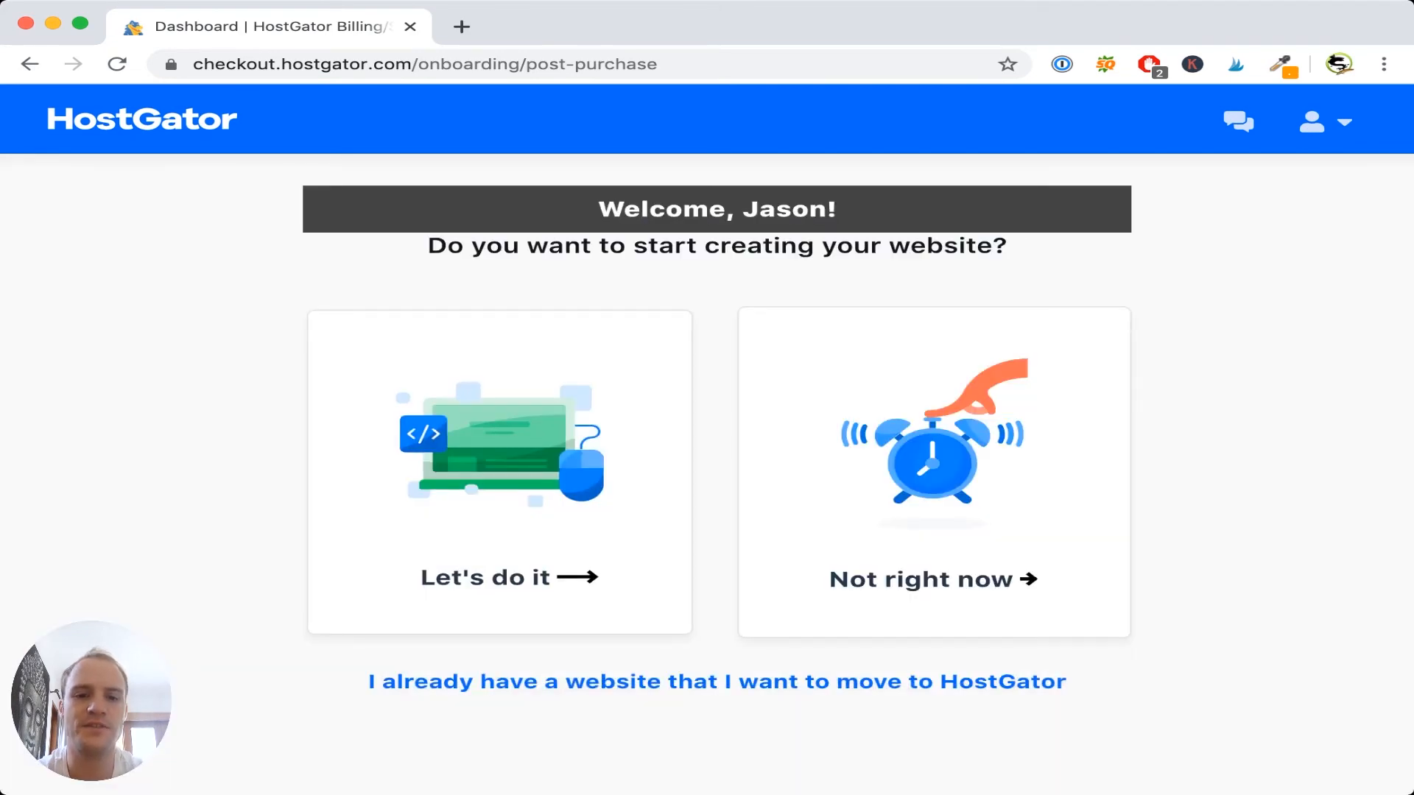
pyautogui.scroll(-3, 707, 441)
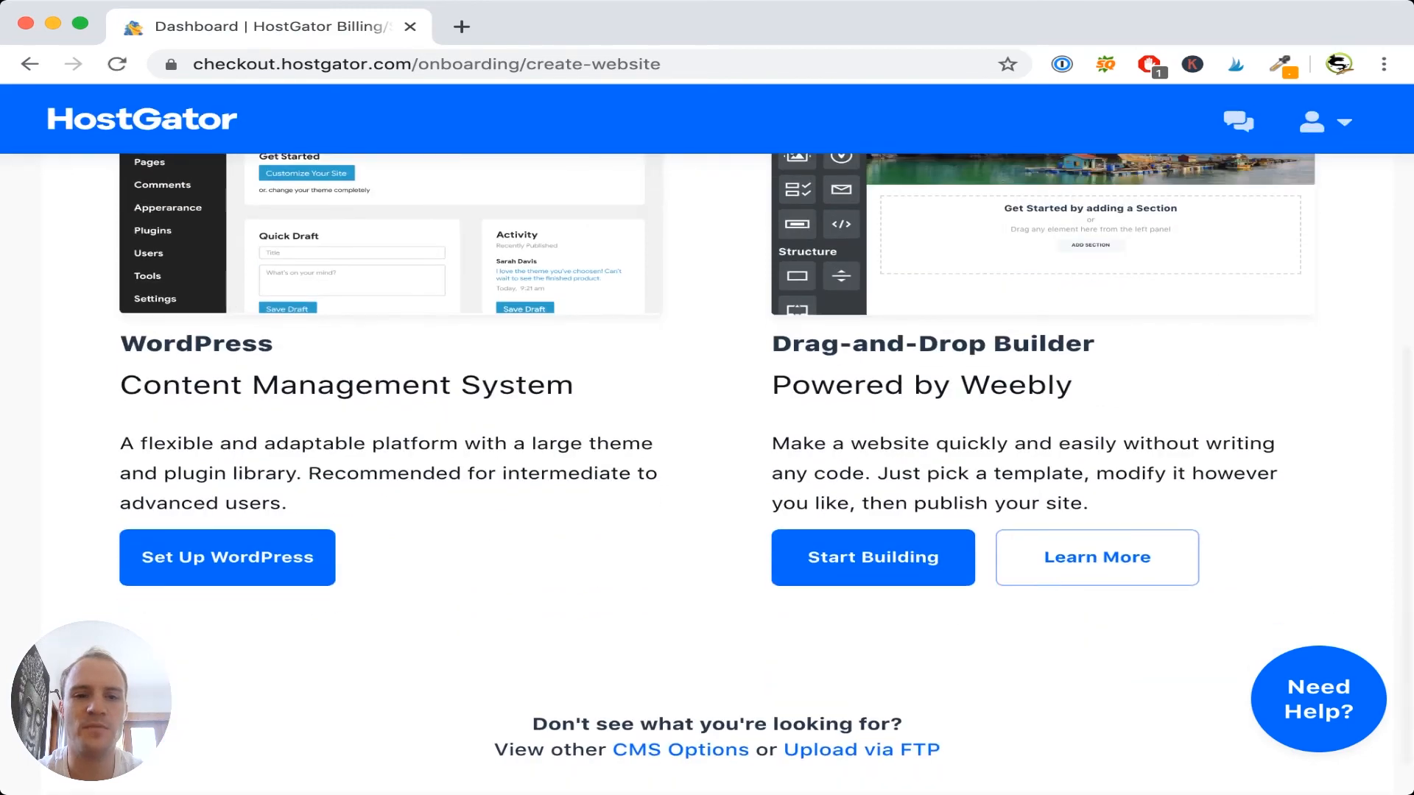
pyautogui.click(227, 557)
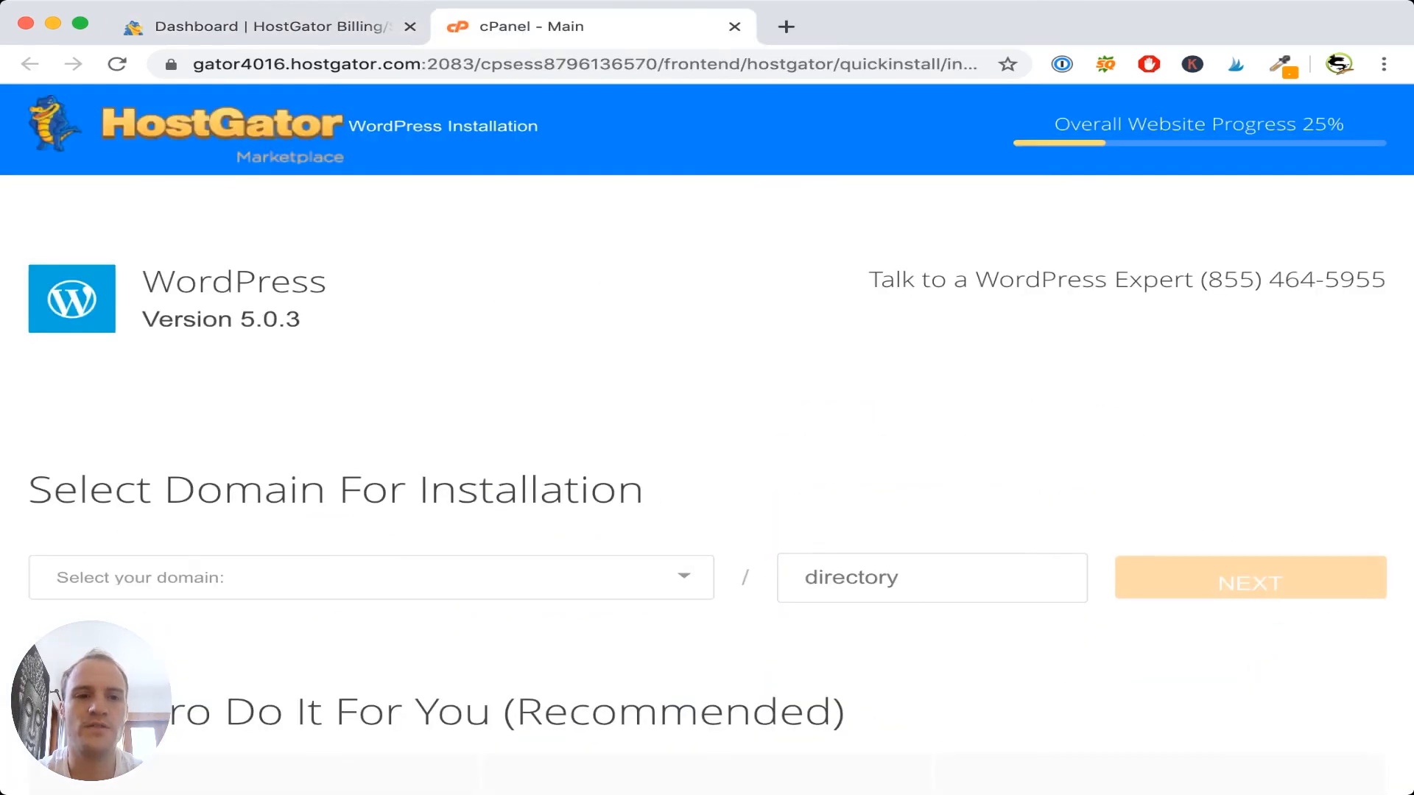
# - Scroll the cPanel installer to select petreptiletrainer.com as the installation domain
pyautogui.scroll(-5, 707, 442)
pyautogui.scroll(-1, 707, 441)
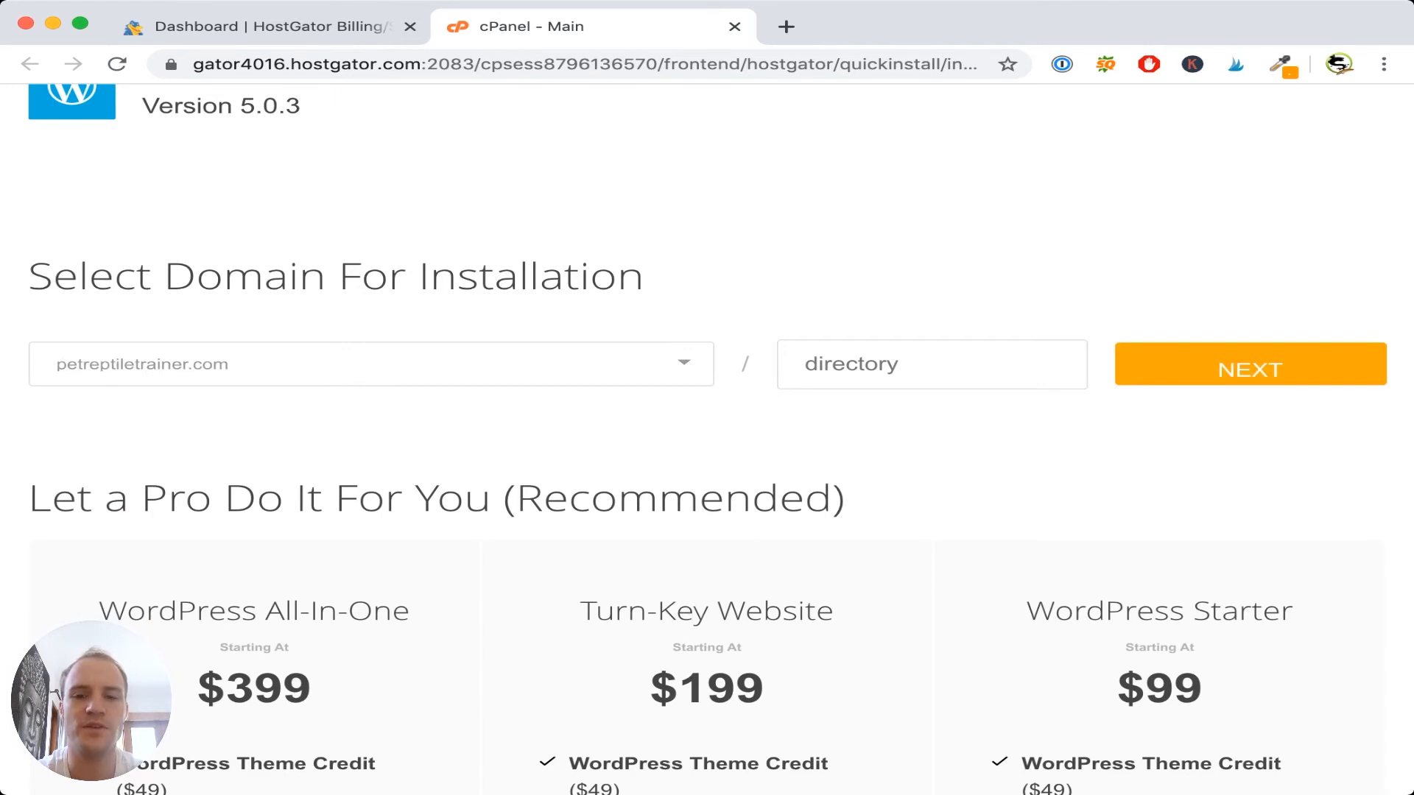
pyautogui.scroll(2, 707, 439)
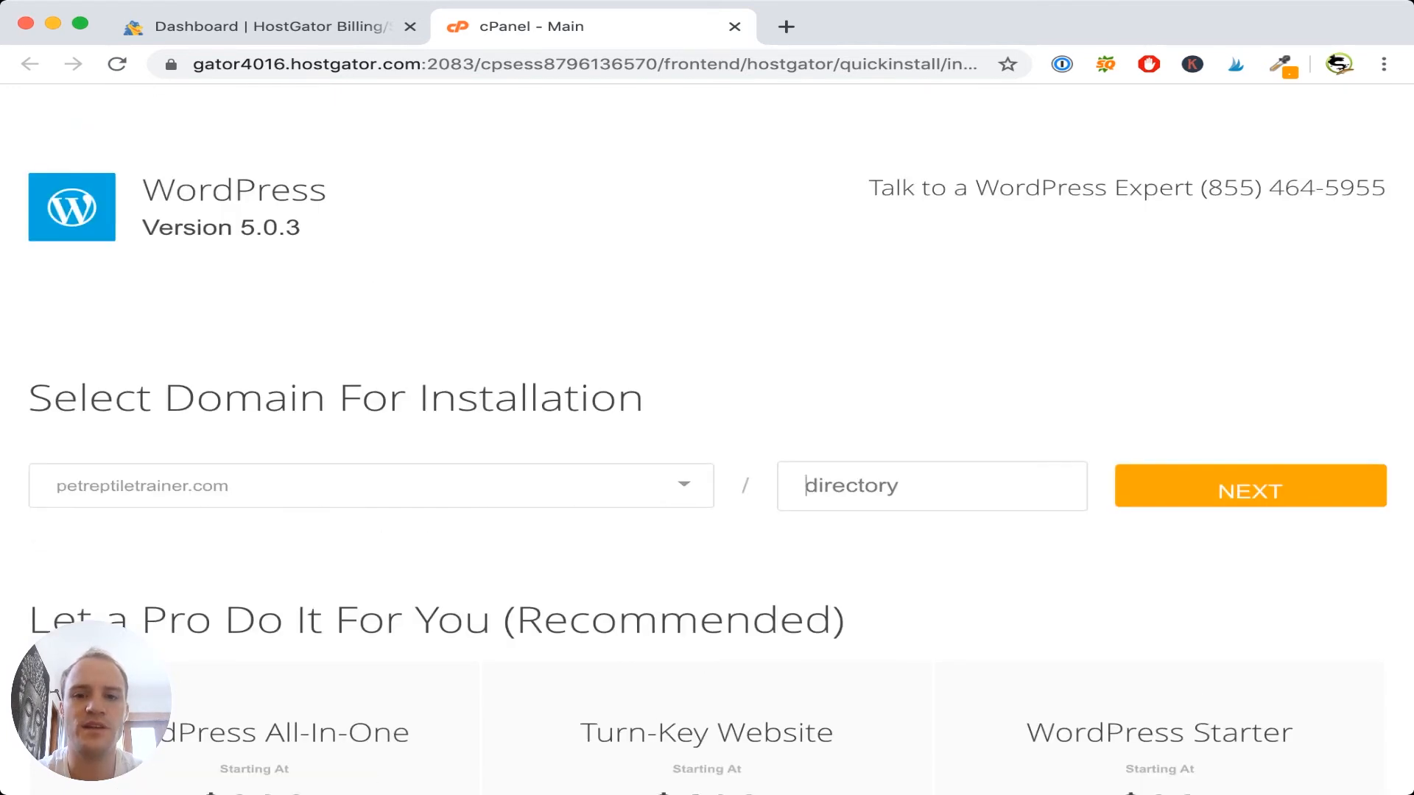
# - Set the blog title to 'Pet Reptile Trainer' and enter the admin username
pyautogui.click(1251, 486)
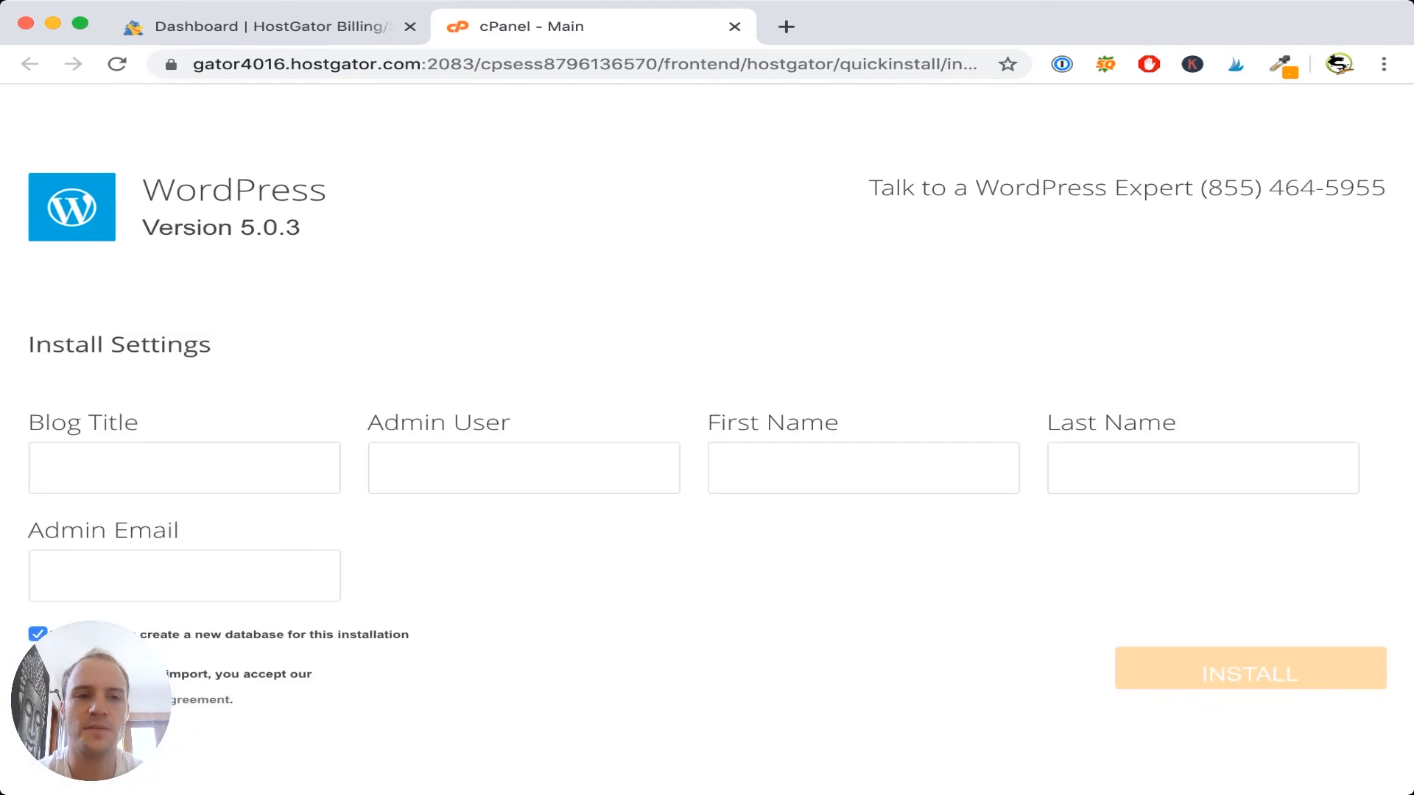
pyautogui.write('Pet Reptile Trainer')
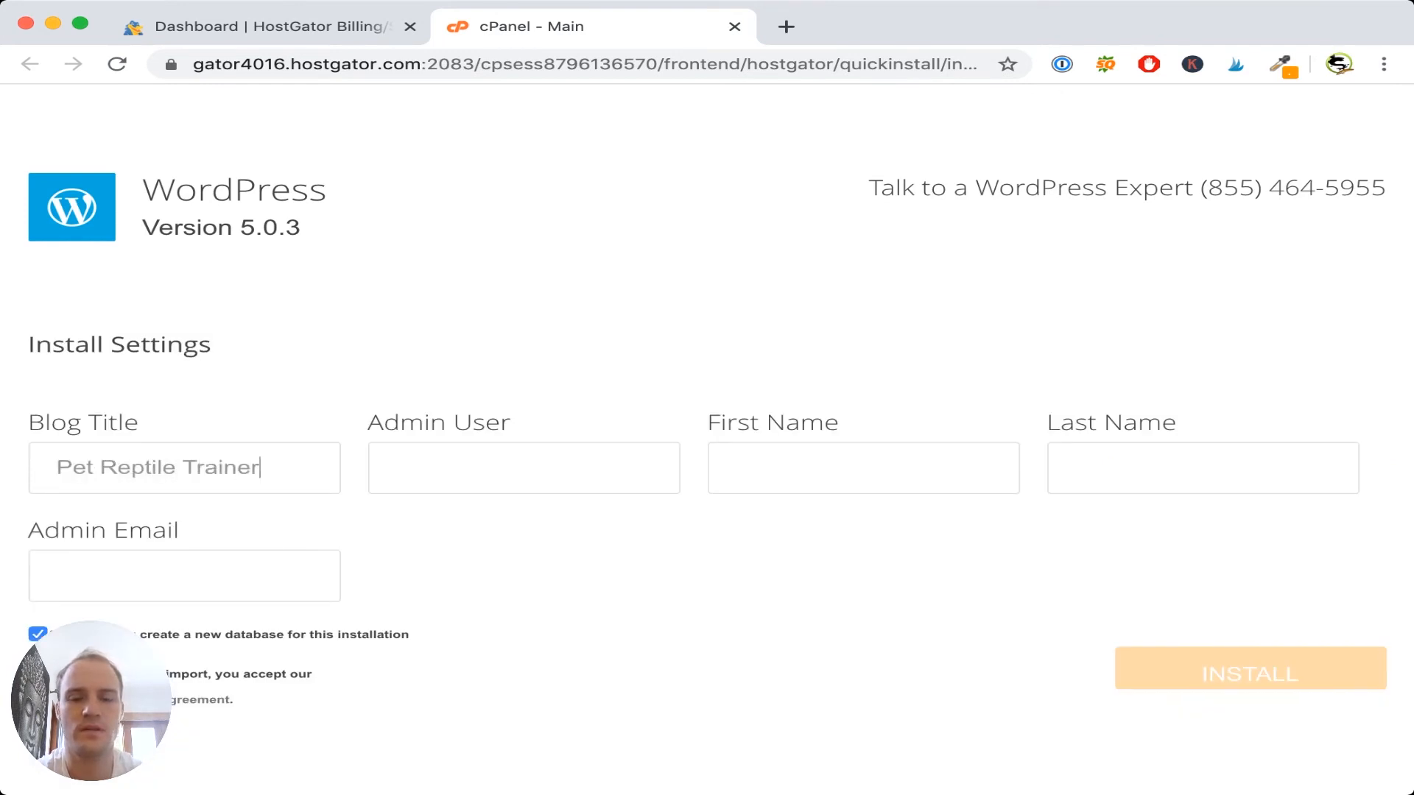
pyautogui.click(397, 468)
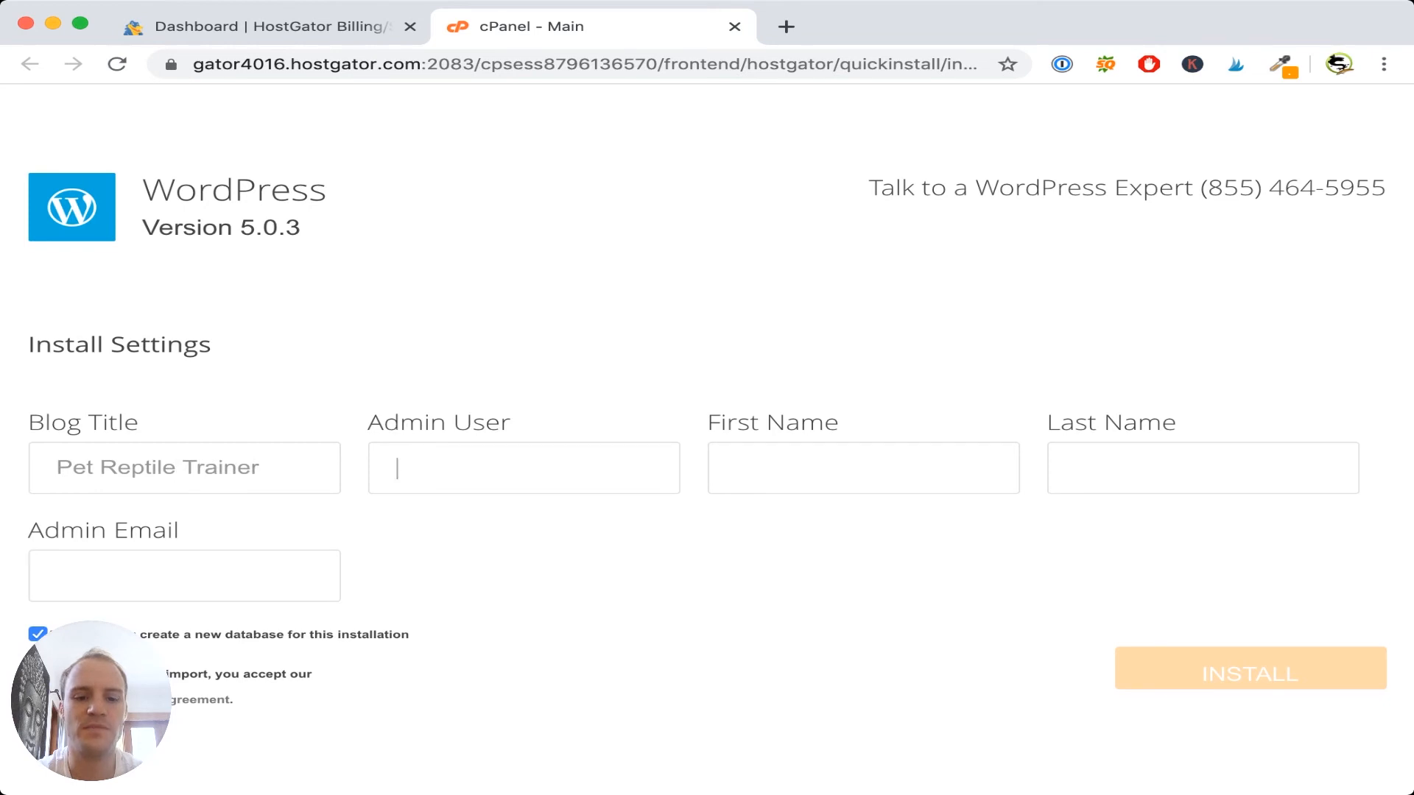
pyautogui.write('jasonwuerch')
# - Fill in the admin's first name, last name and email, then start the installation
pyautogui.press('Tab')
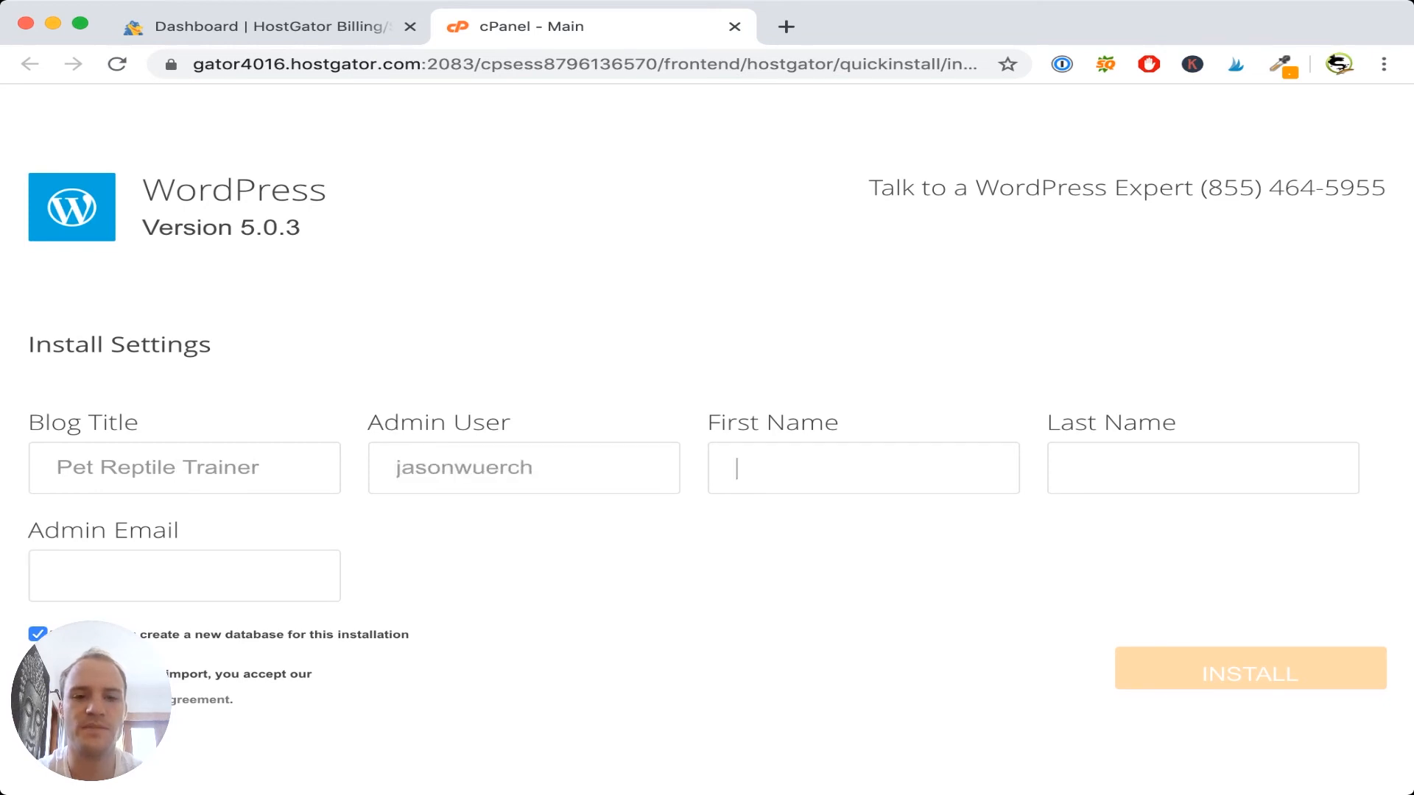
pyautogui.write('Jason')
pyautogui.press('Tab')
pyautogui.write('Wue')
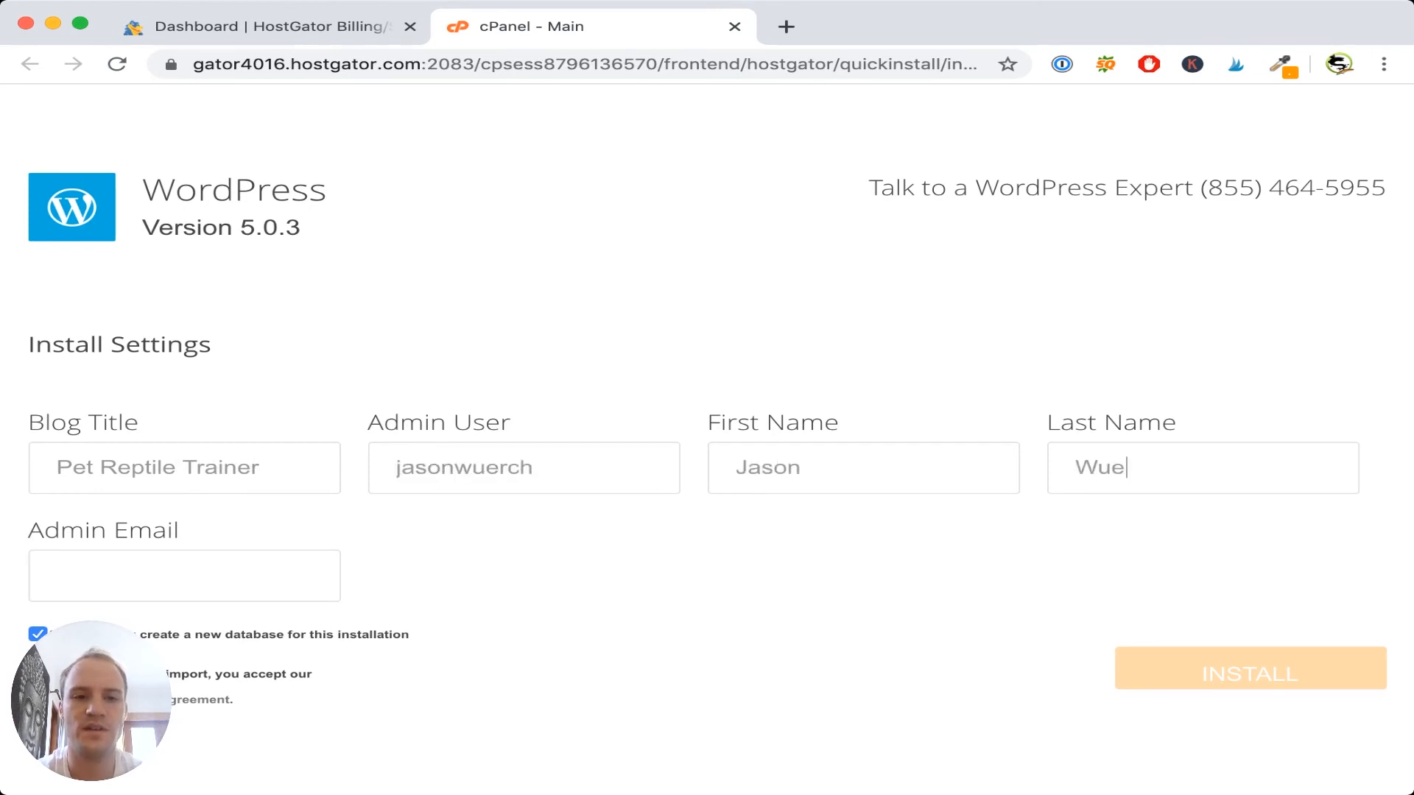
pyautogui.write('rch')
pyautogui.press('Tab')
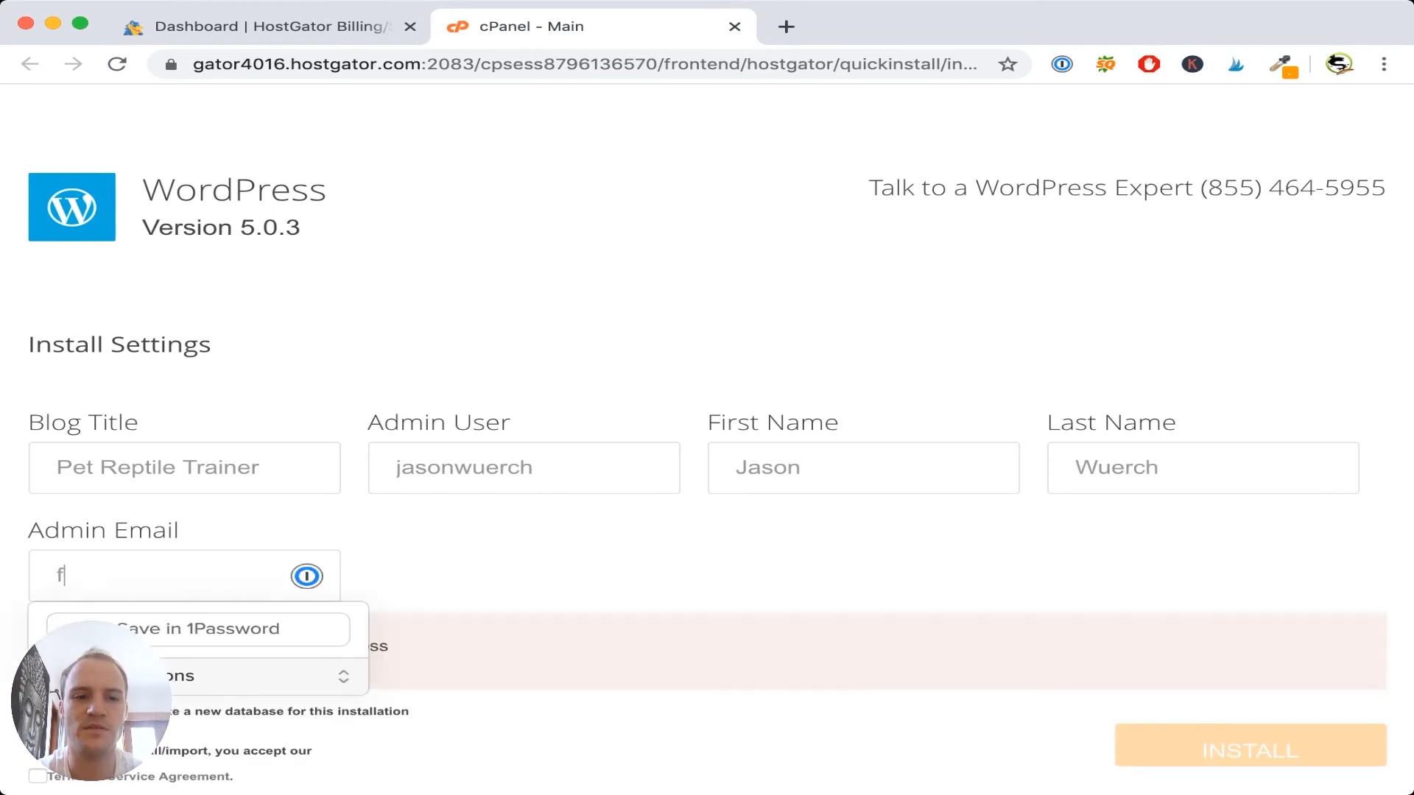
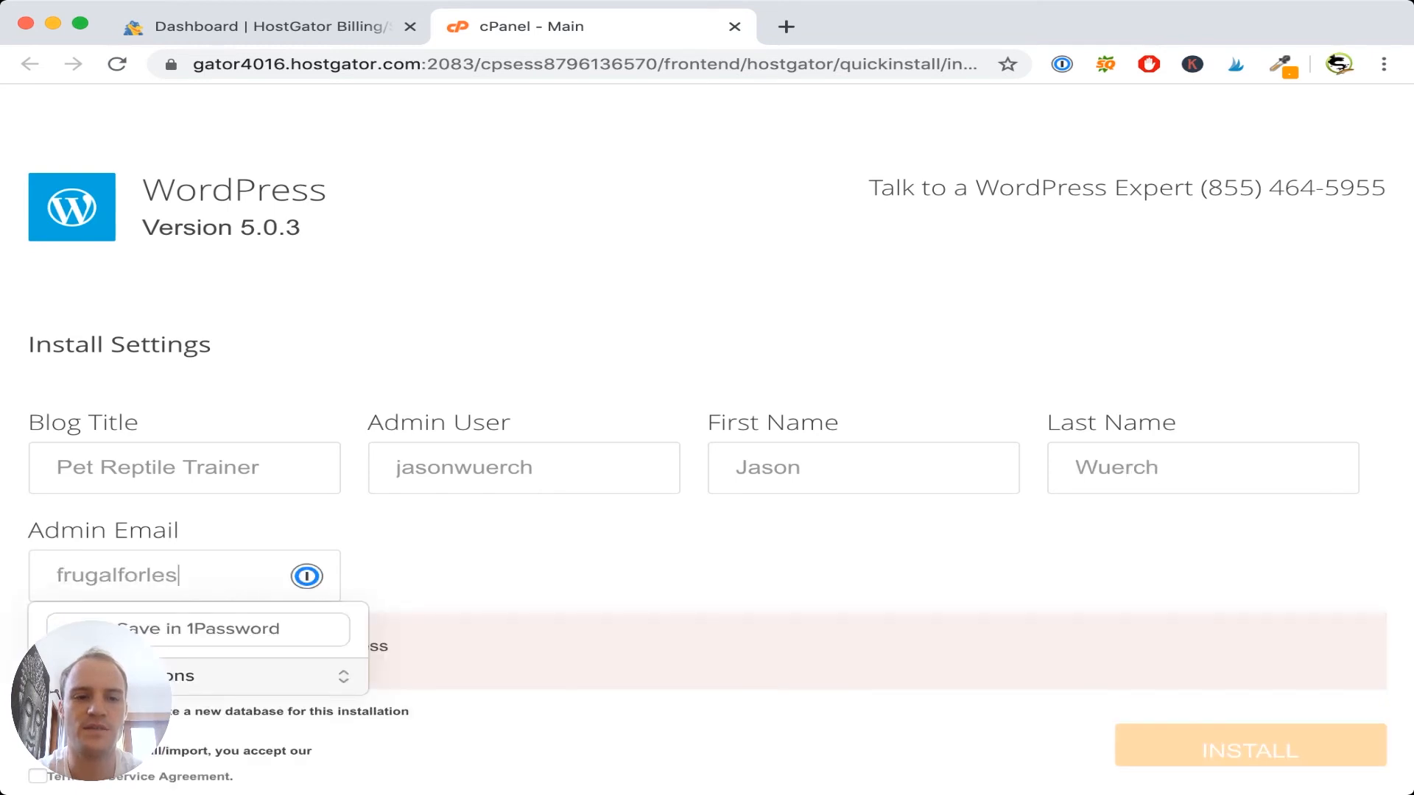
pyautogui.press('Tab')
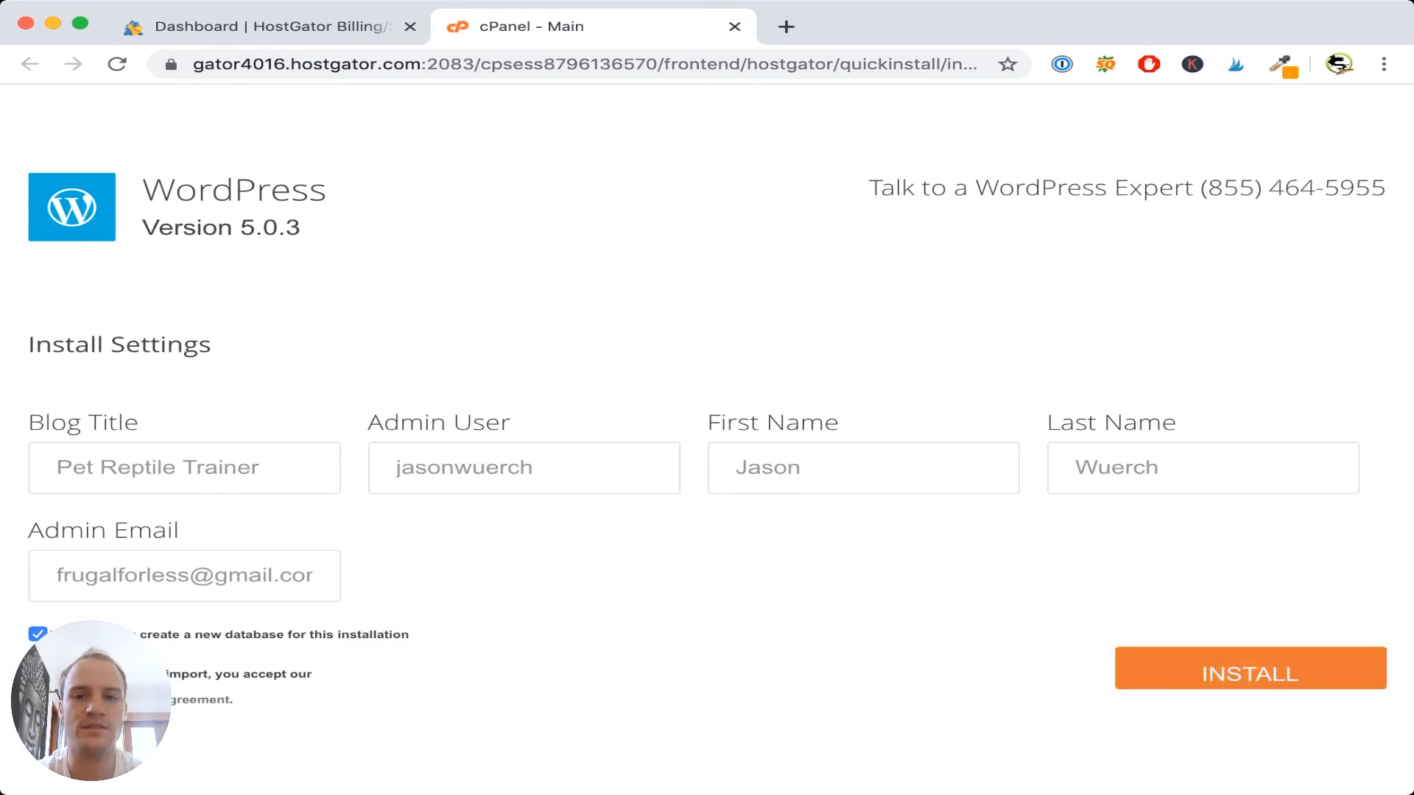
pyautogui.press('Return')
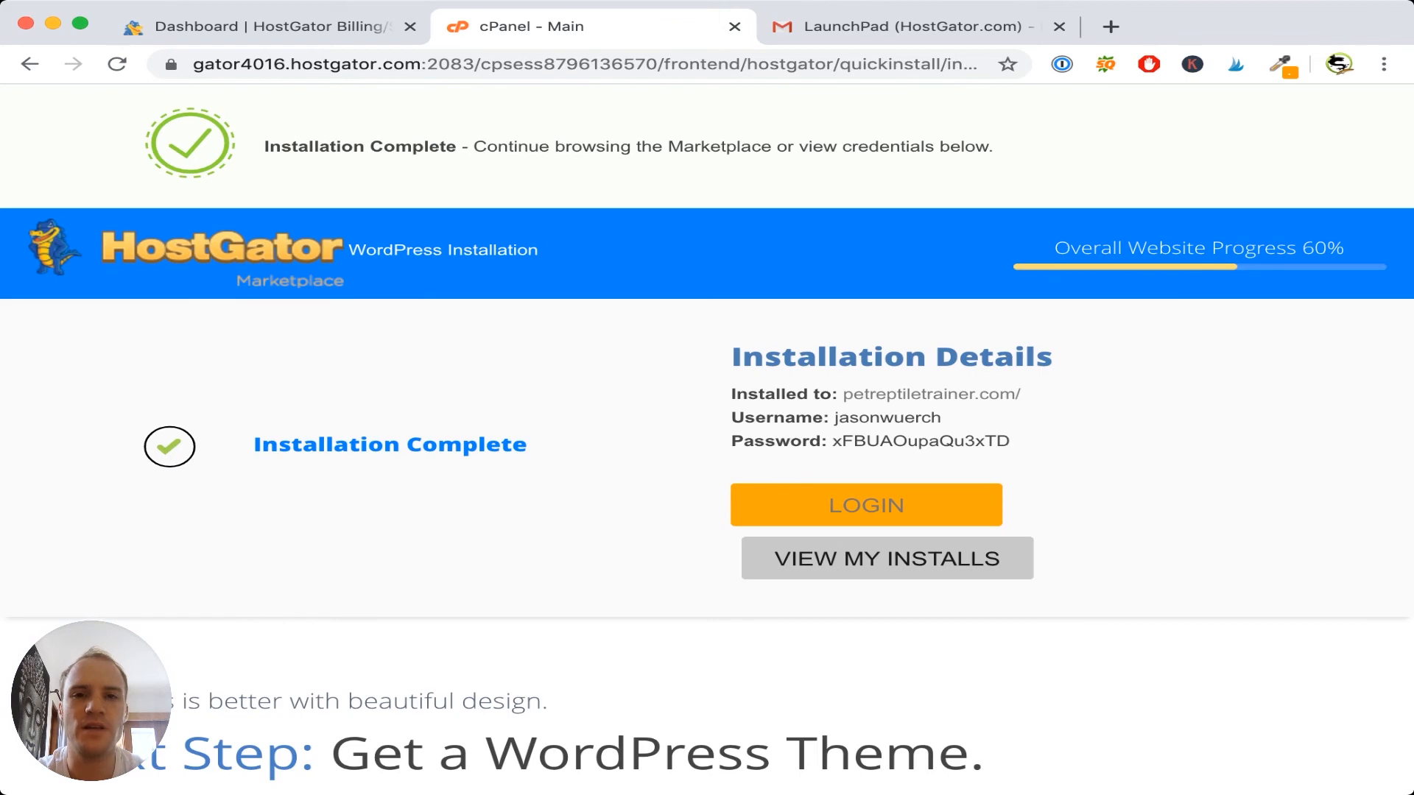
# - Open the LaunchPad verification email in Gmail, then return to the installation complete page
pyautogui.hotkey('ctrl', 'Tab')
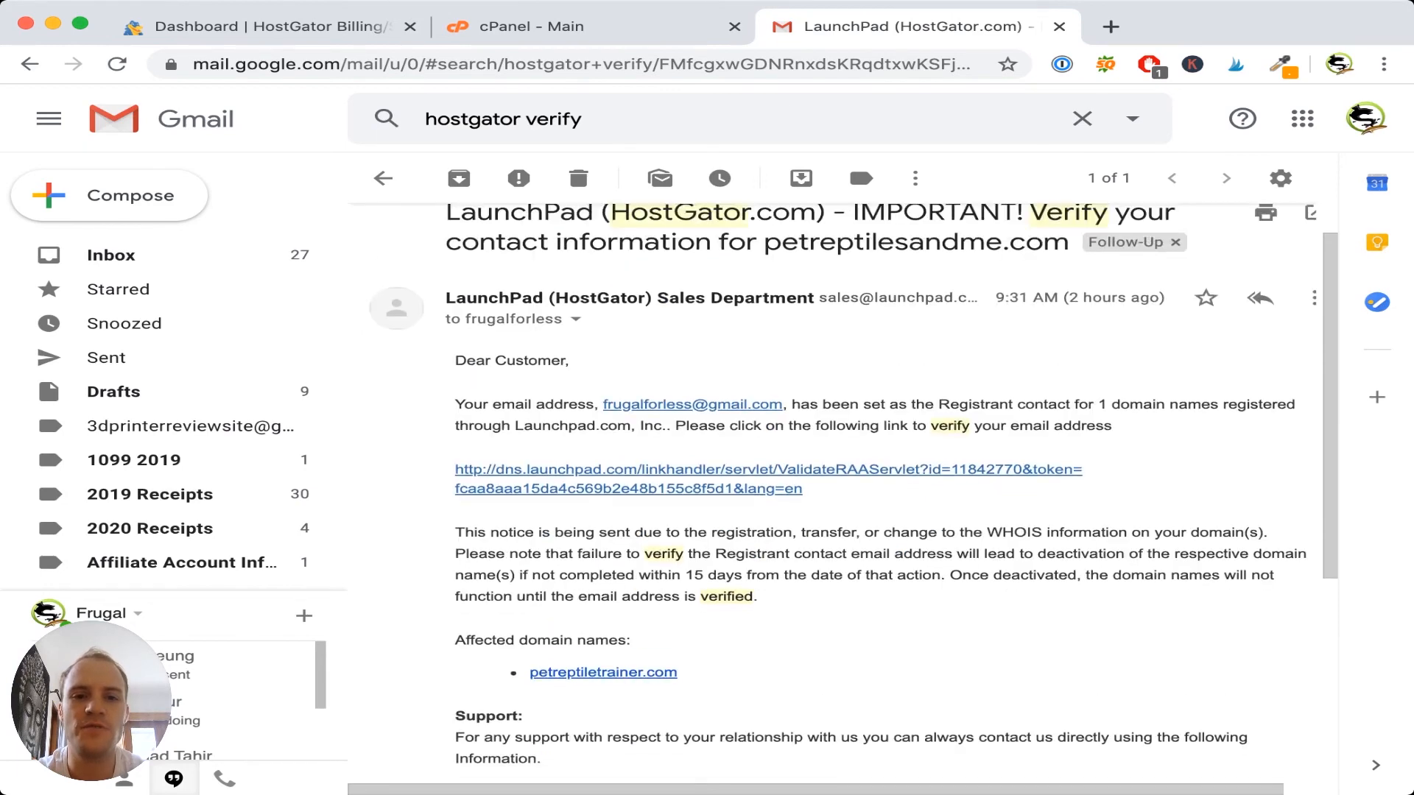
pyautogui.scroll(-2, 846, 491)
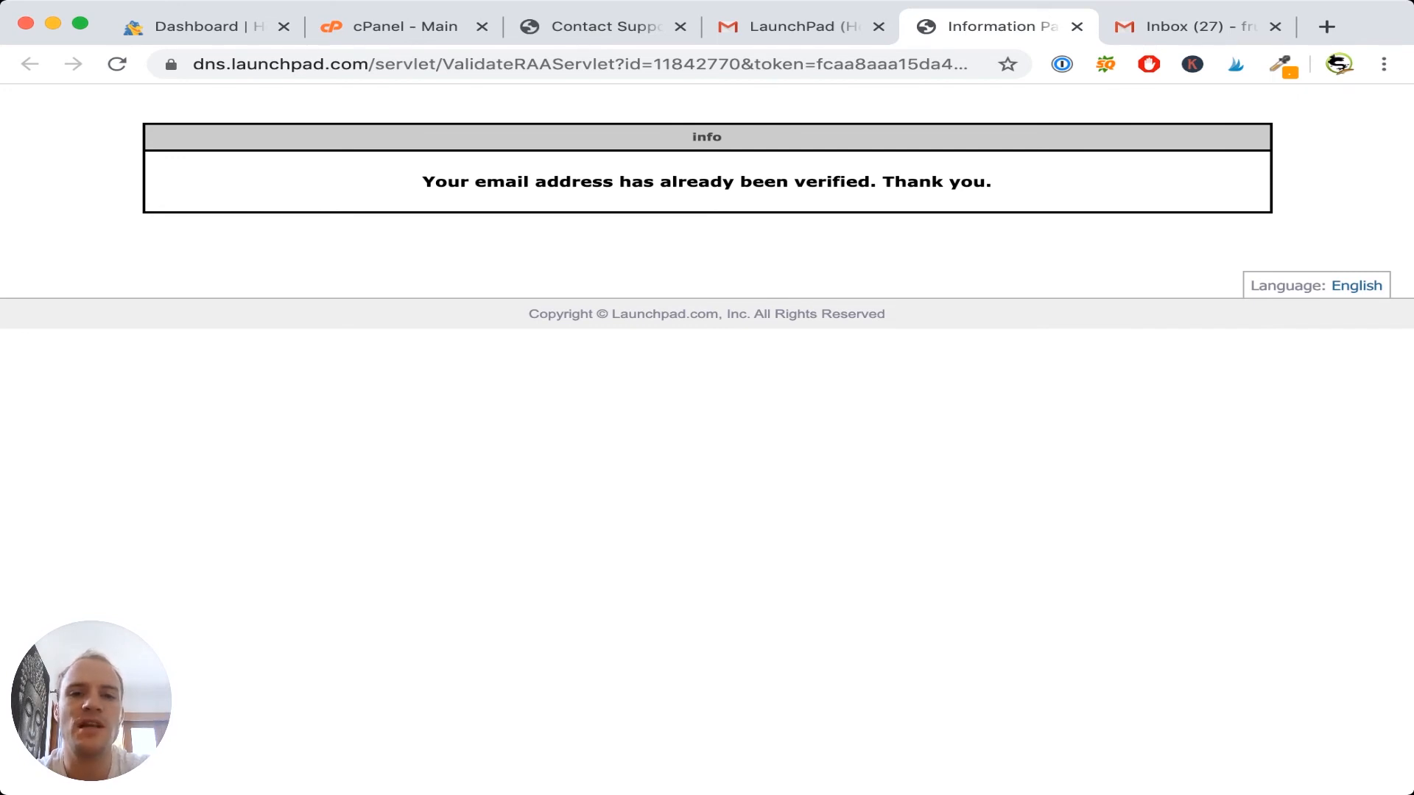
pyautogui.press('super+2')
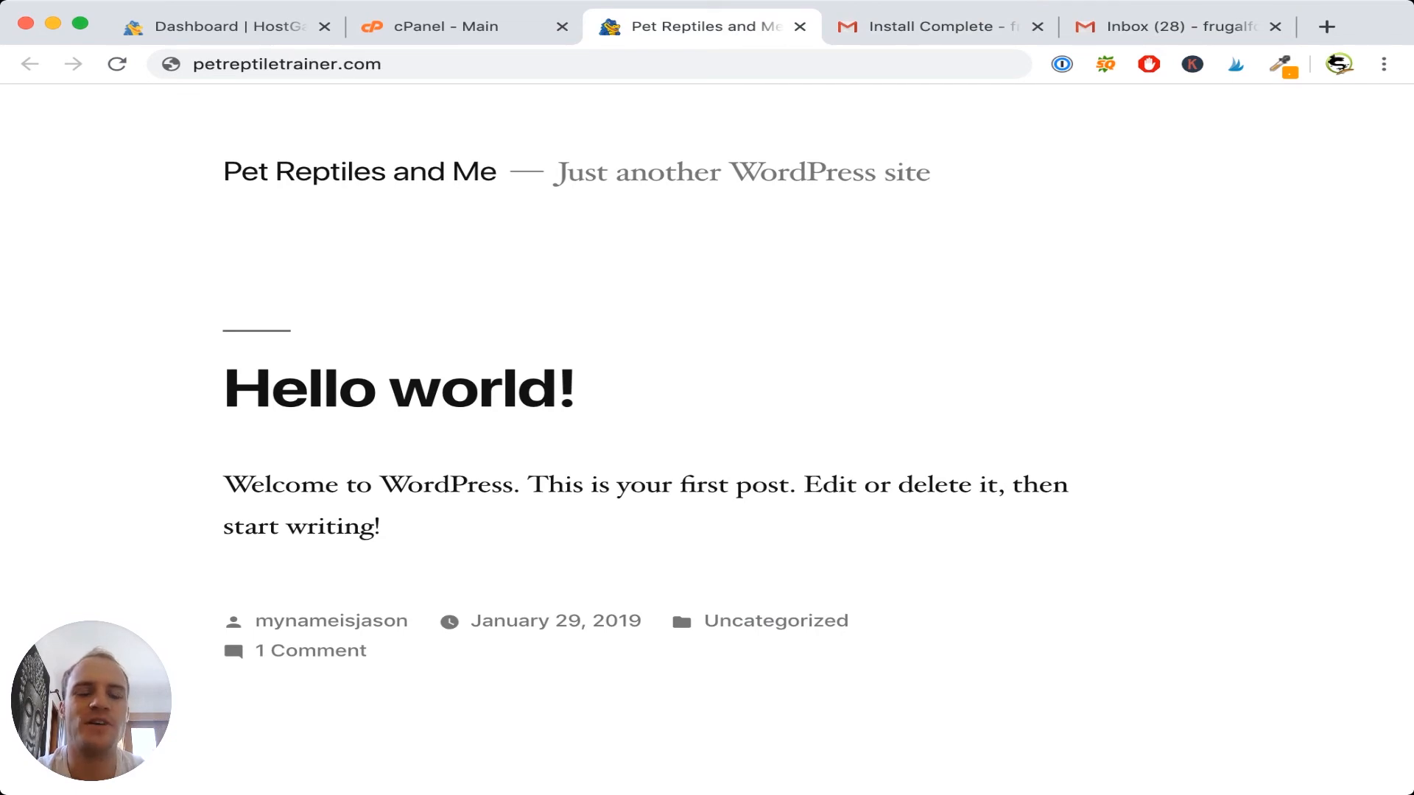
pyautogui.press('super+Tab')
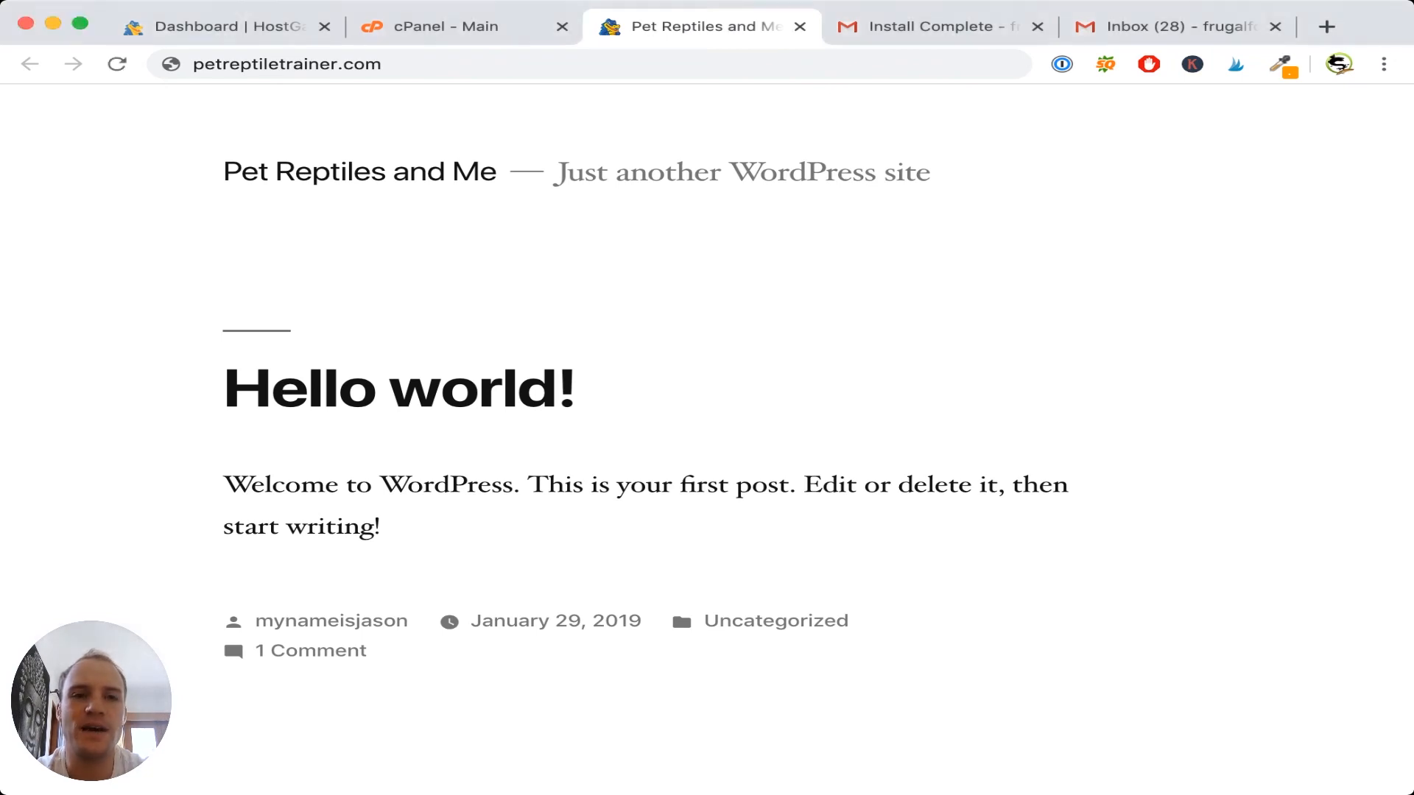
pyautogui.press('super+l')
# - Load petreptiletrainer.com/wp-admin and copy the generated admin password from cPanel
pyautogui.click(382, 64)
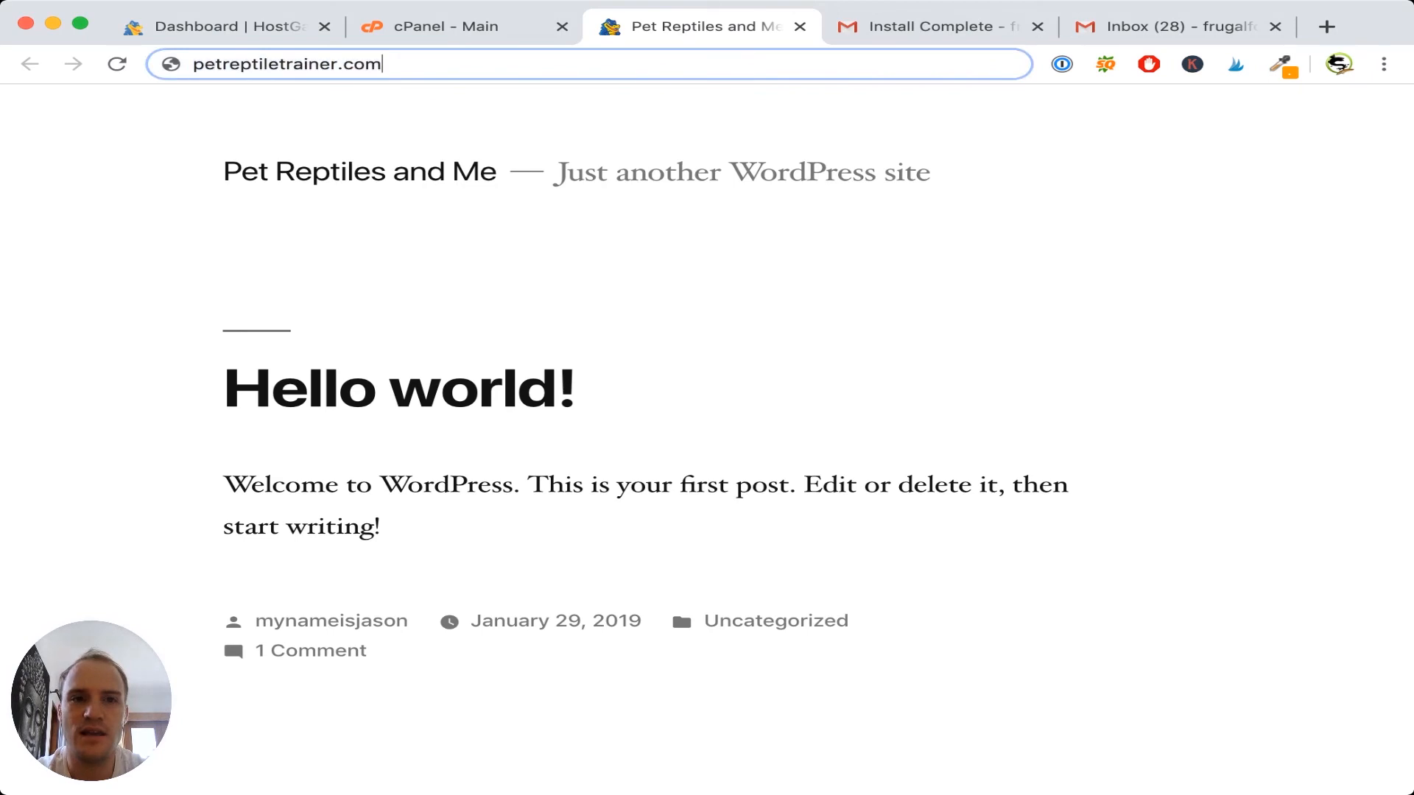
pyautogui.write('/')
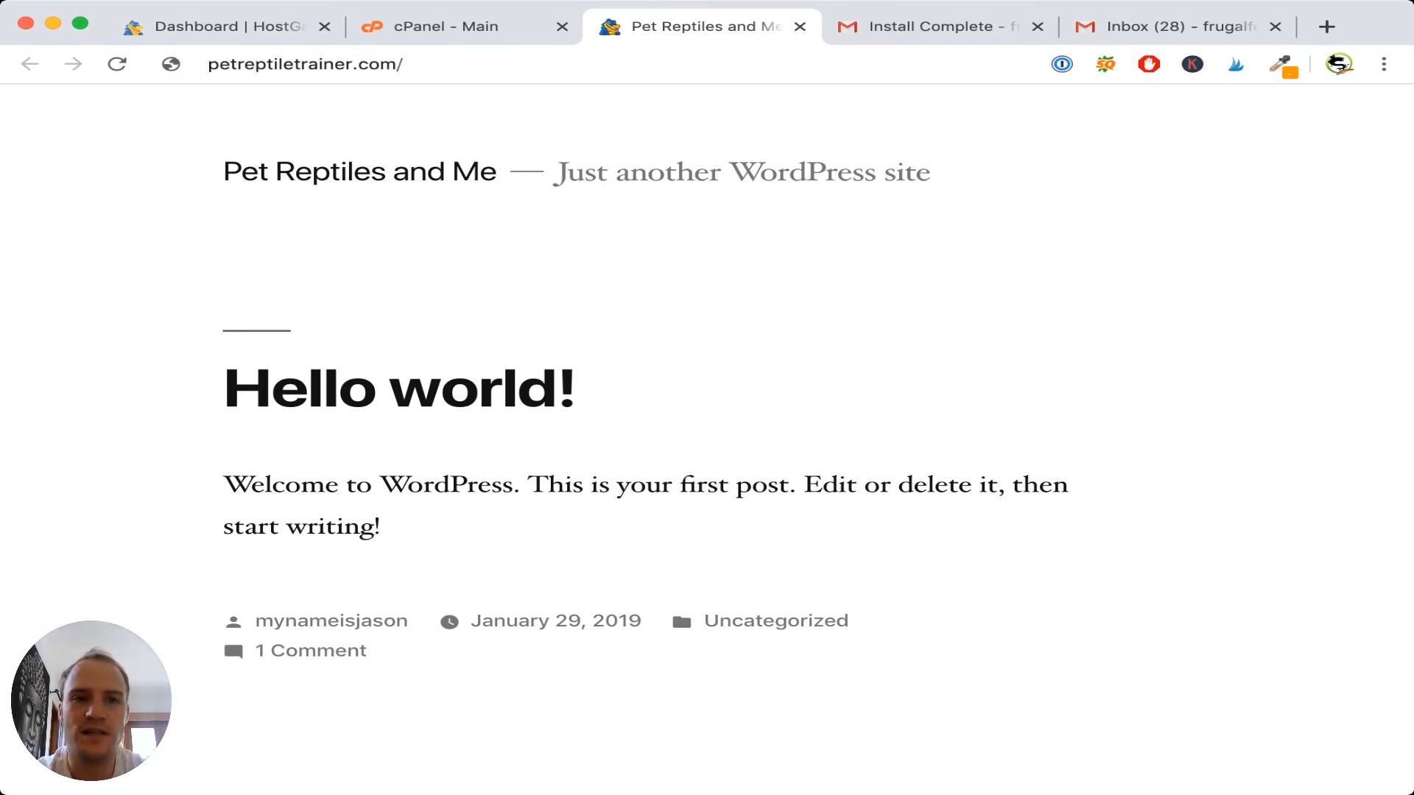
pyautogui.write('wp-admin')
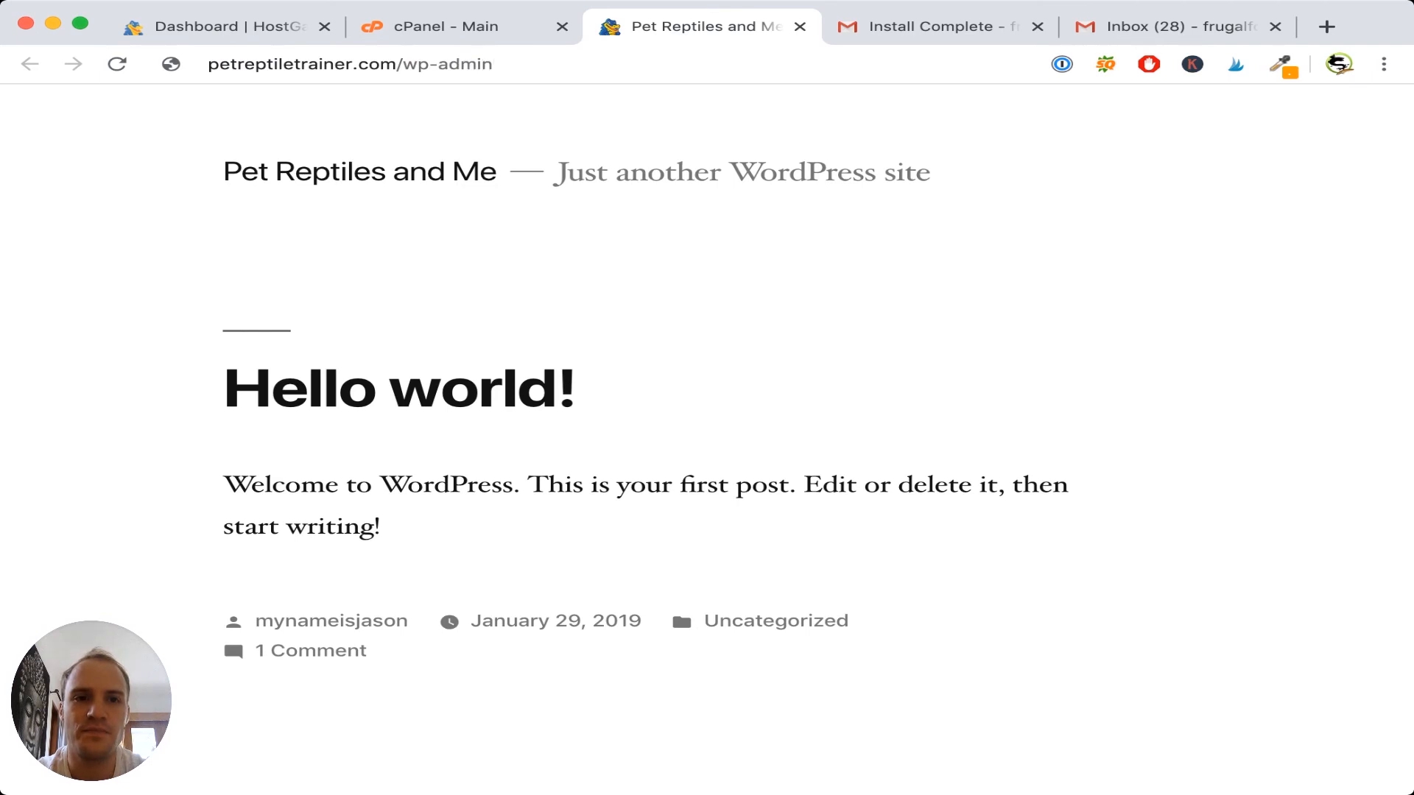
pyautogui.press('Return')
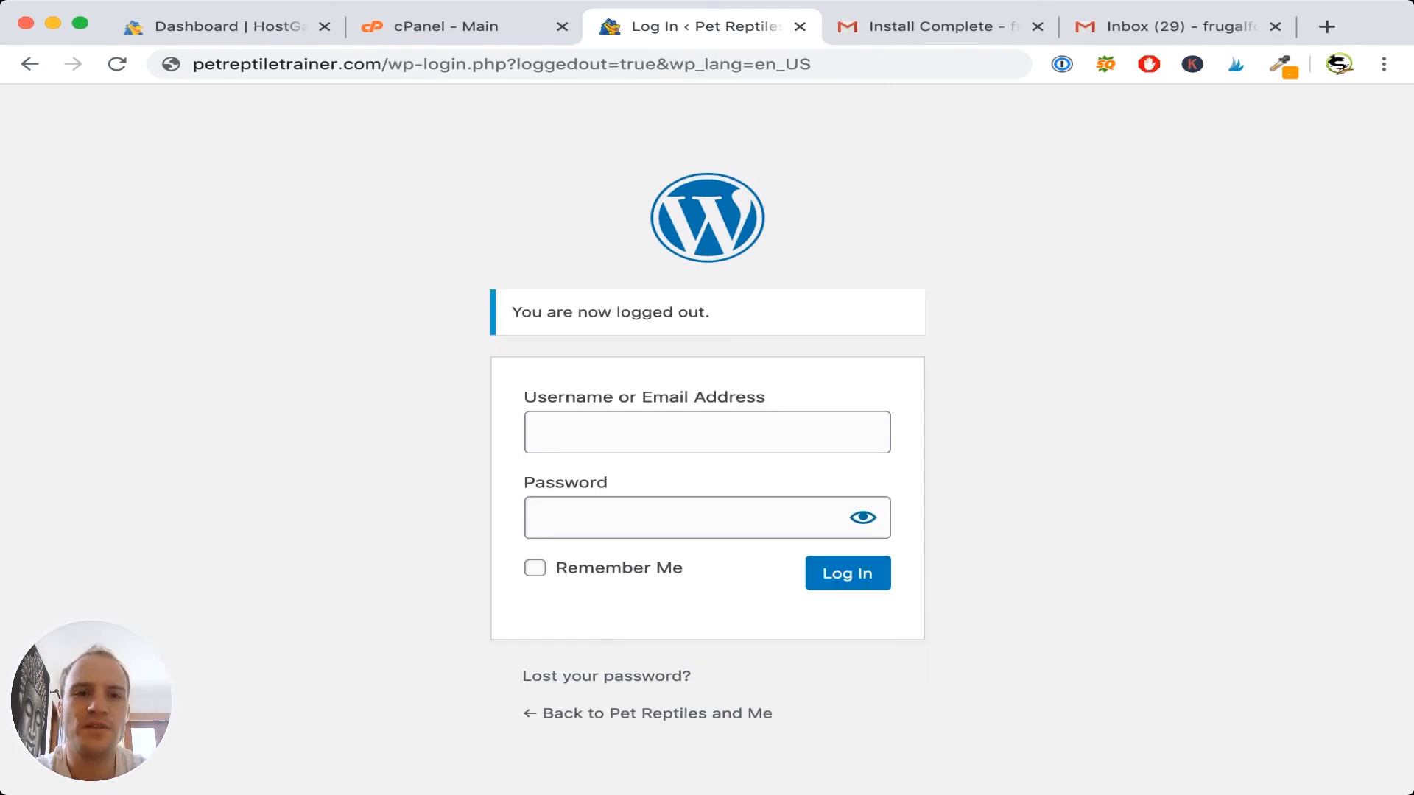
pyautogui.hotkey('ctrl', 'shift', 'Tab')
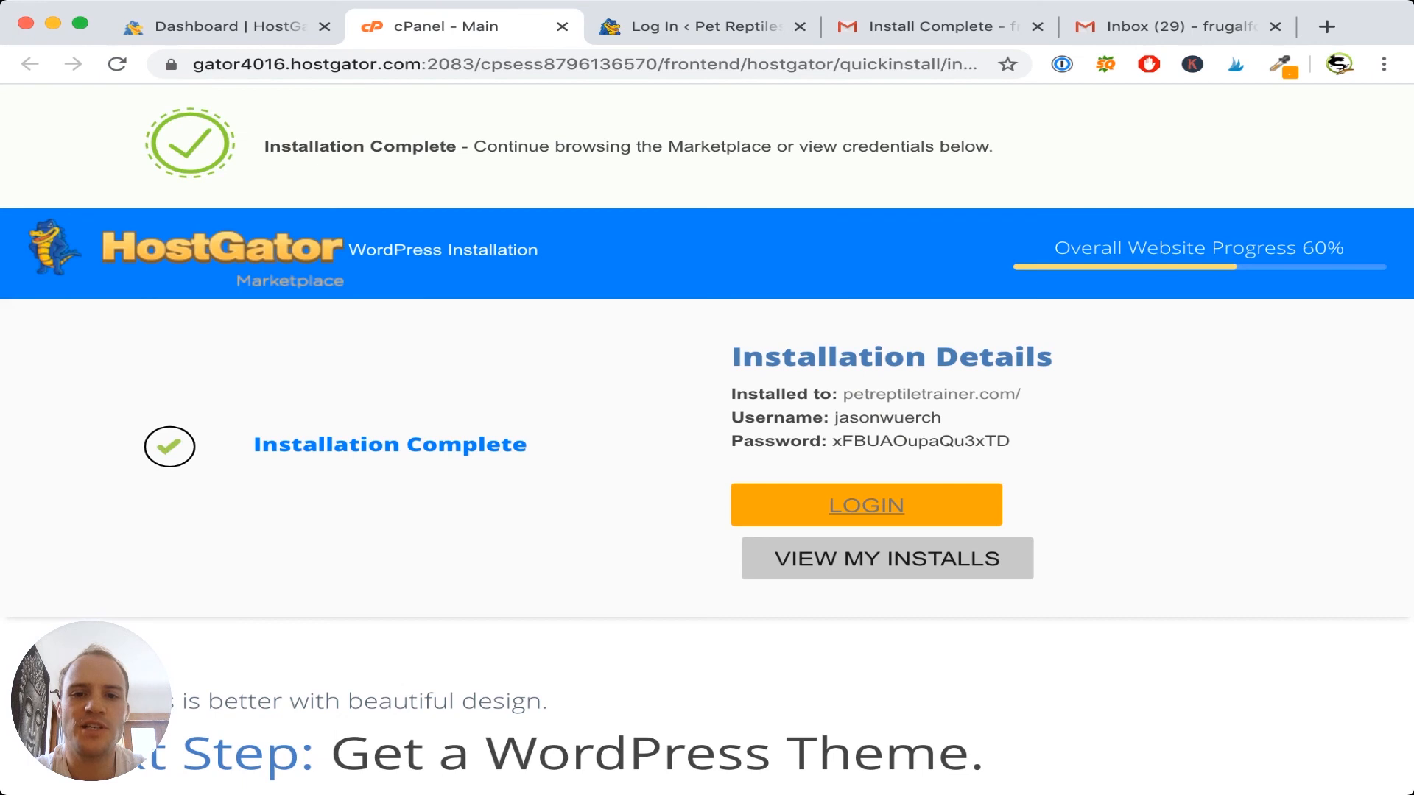
pyautogui.doubleClick(920, 441)
pyautogui.hotkey('ctrl', 'Tab')
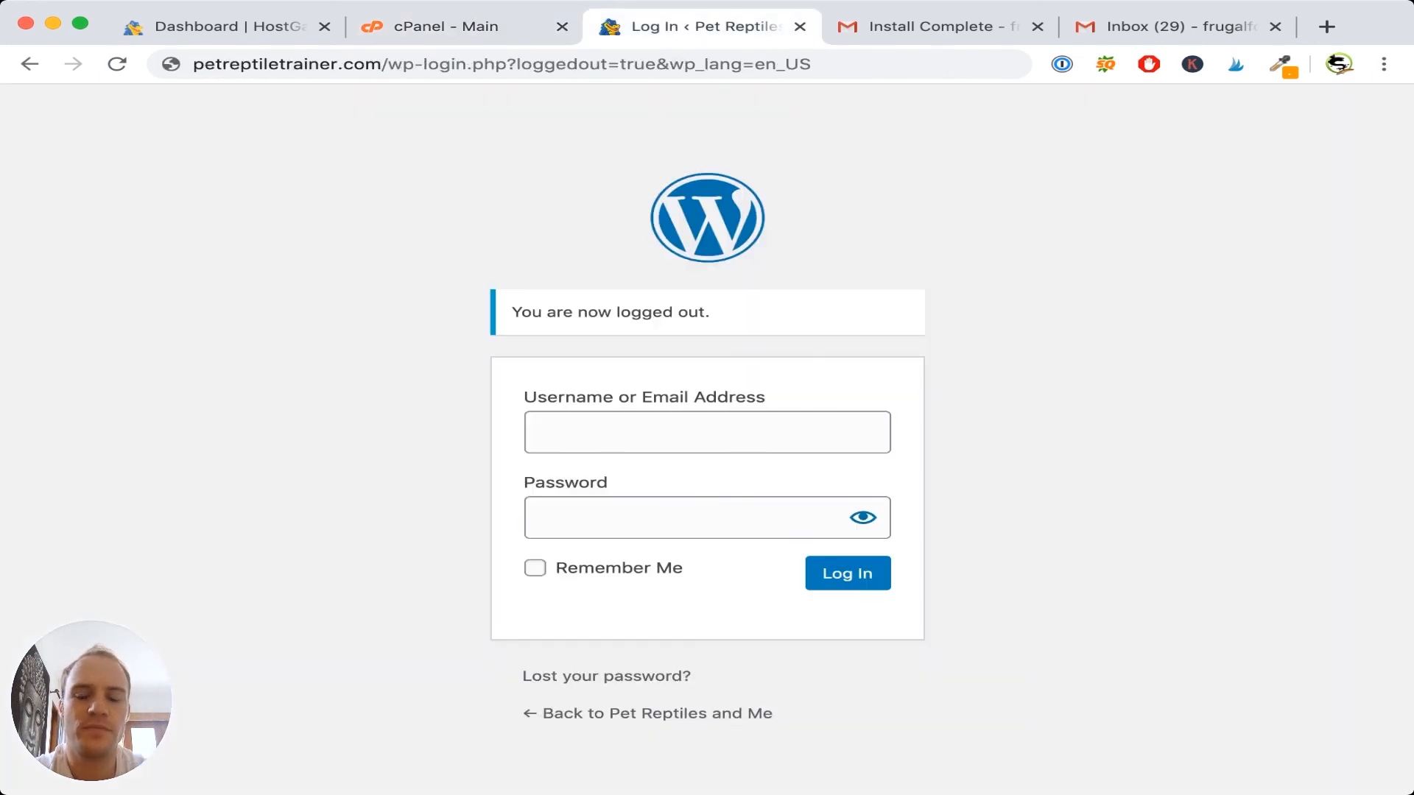
# - Log in with the admin username and pasted password, keeping Remember Me ticked
pyautogui.click(663, 432)
pyautogui.write('jasonwuerch')
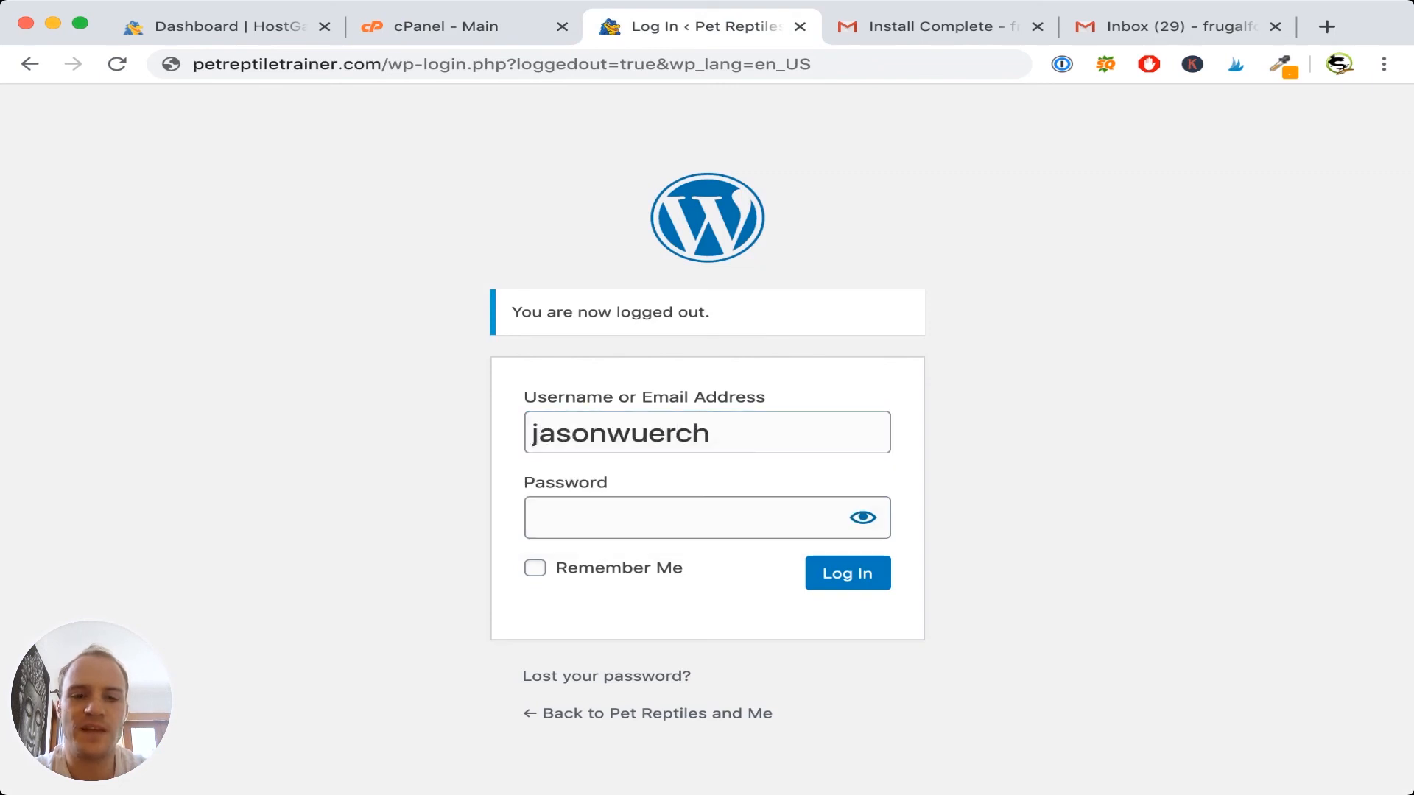
pyautogui.click(684, 518)
pyautogui.hotkey('ctrl', 'v')
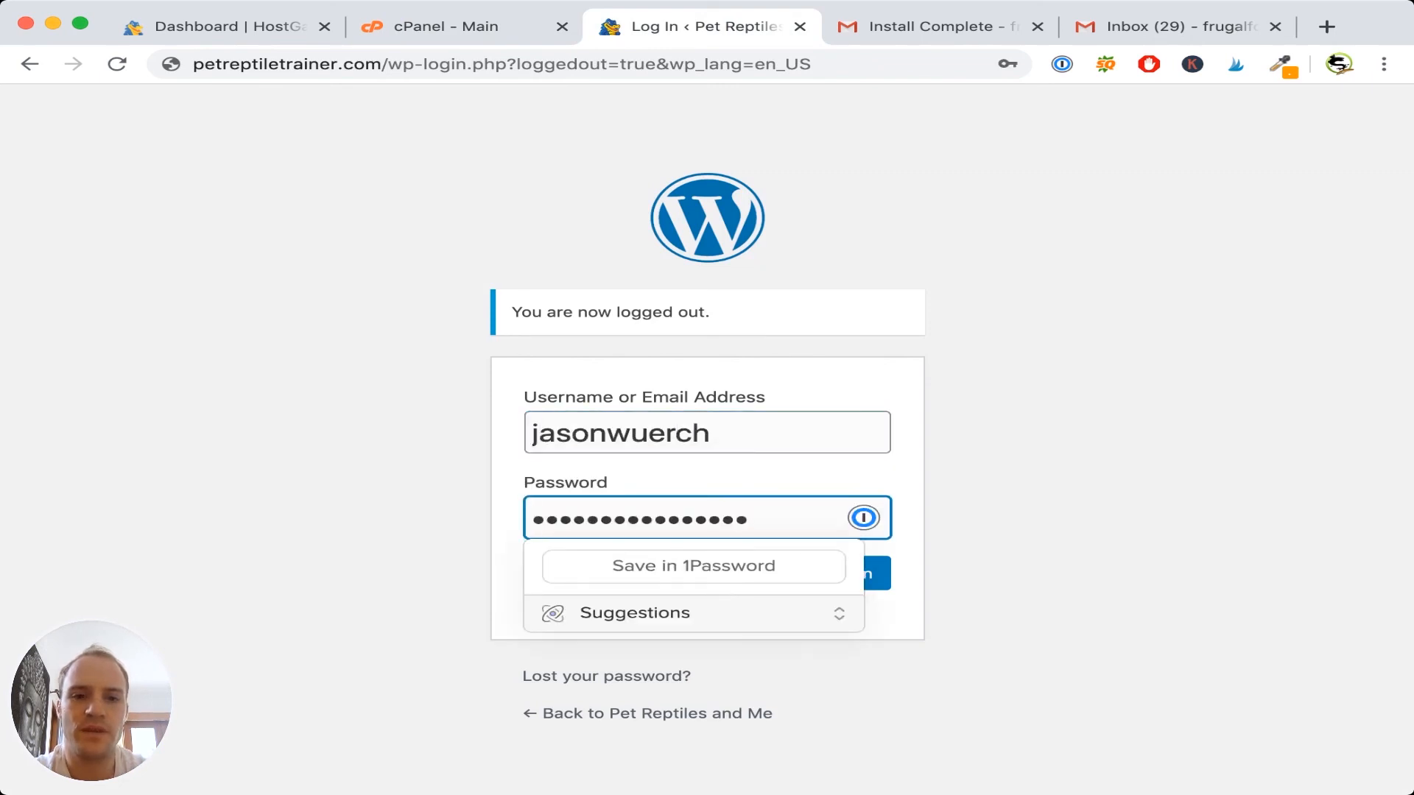
pyautogui.click(534, 568)
pyautogui.press('Return')
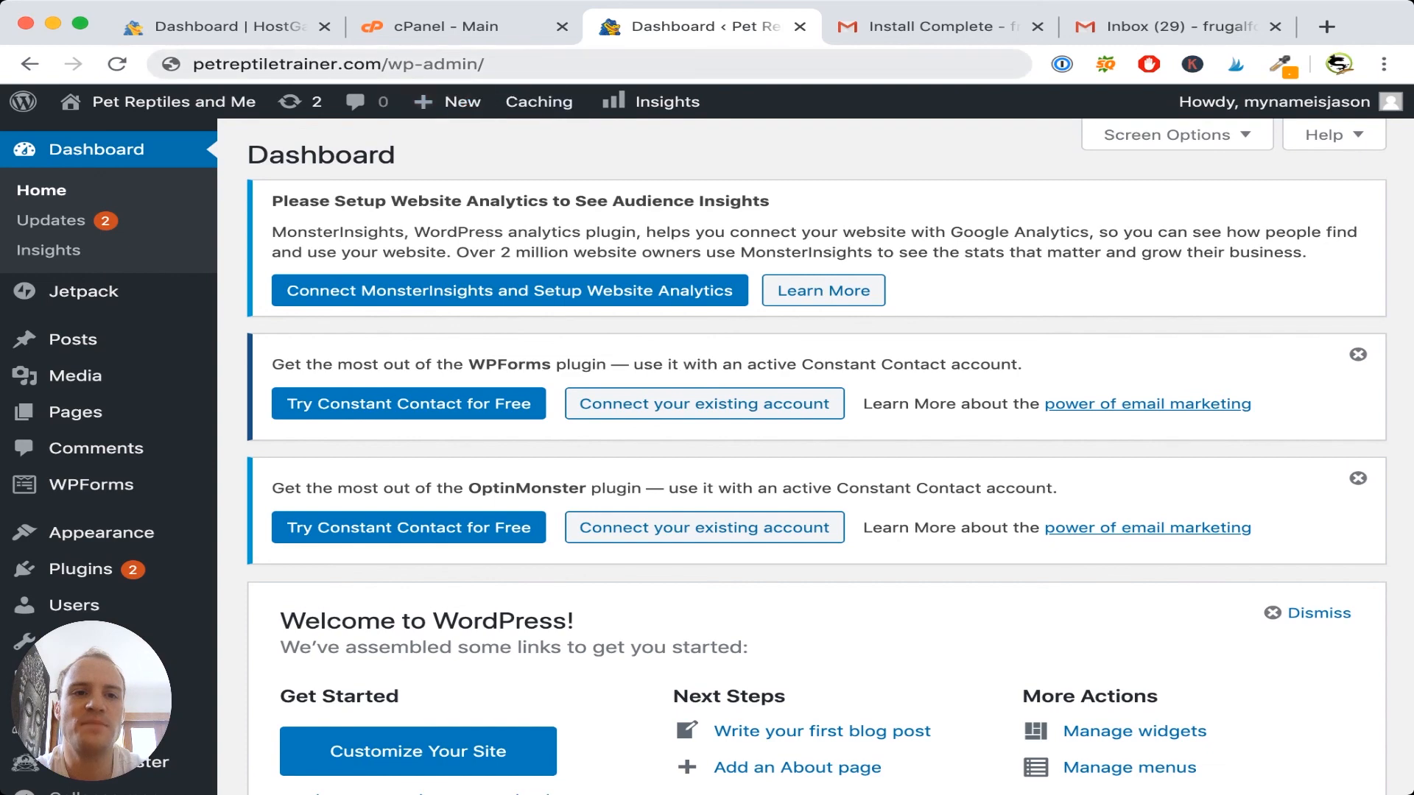
pyautogui.press('super+l')
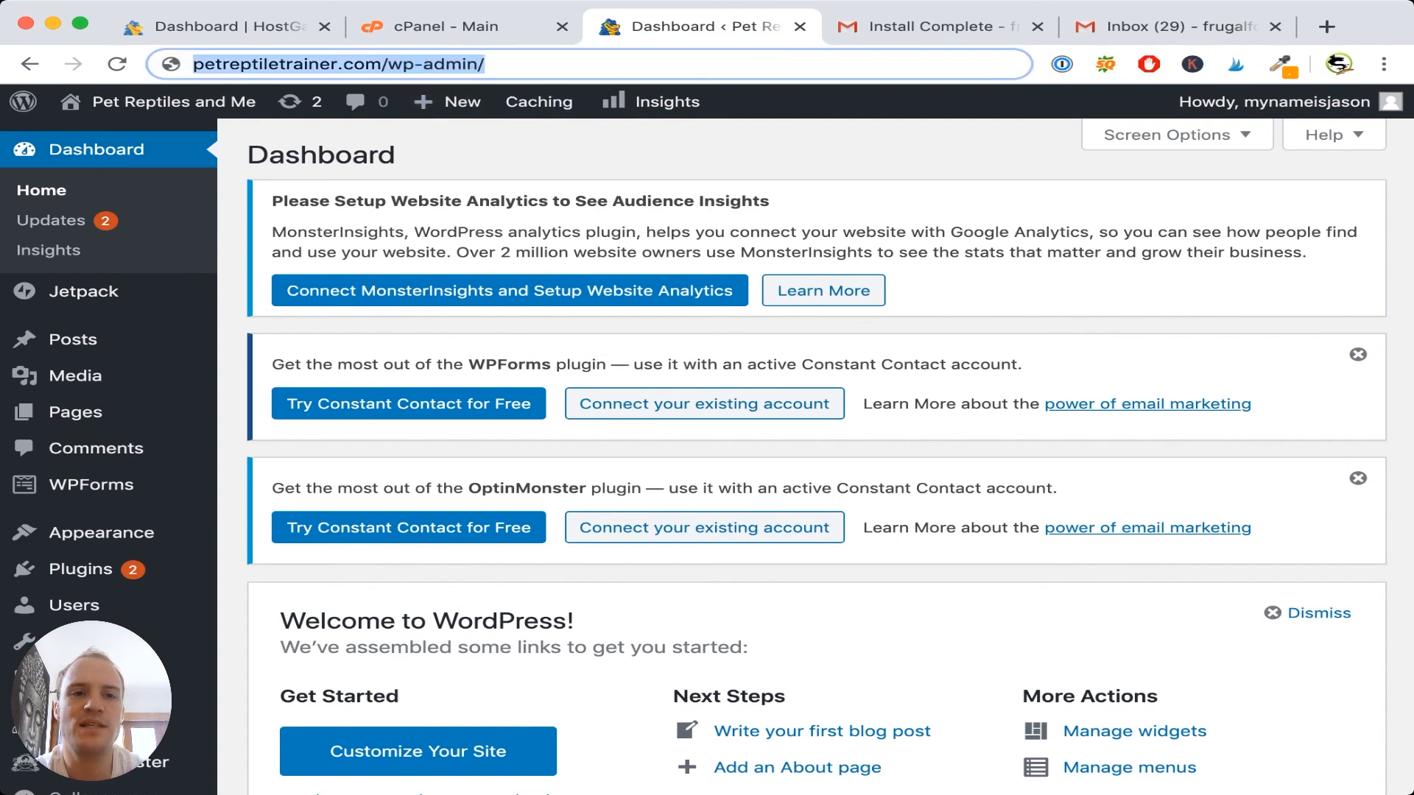
pyautogui.press('Escape')
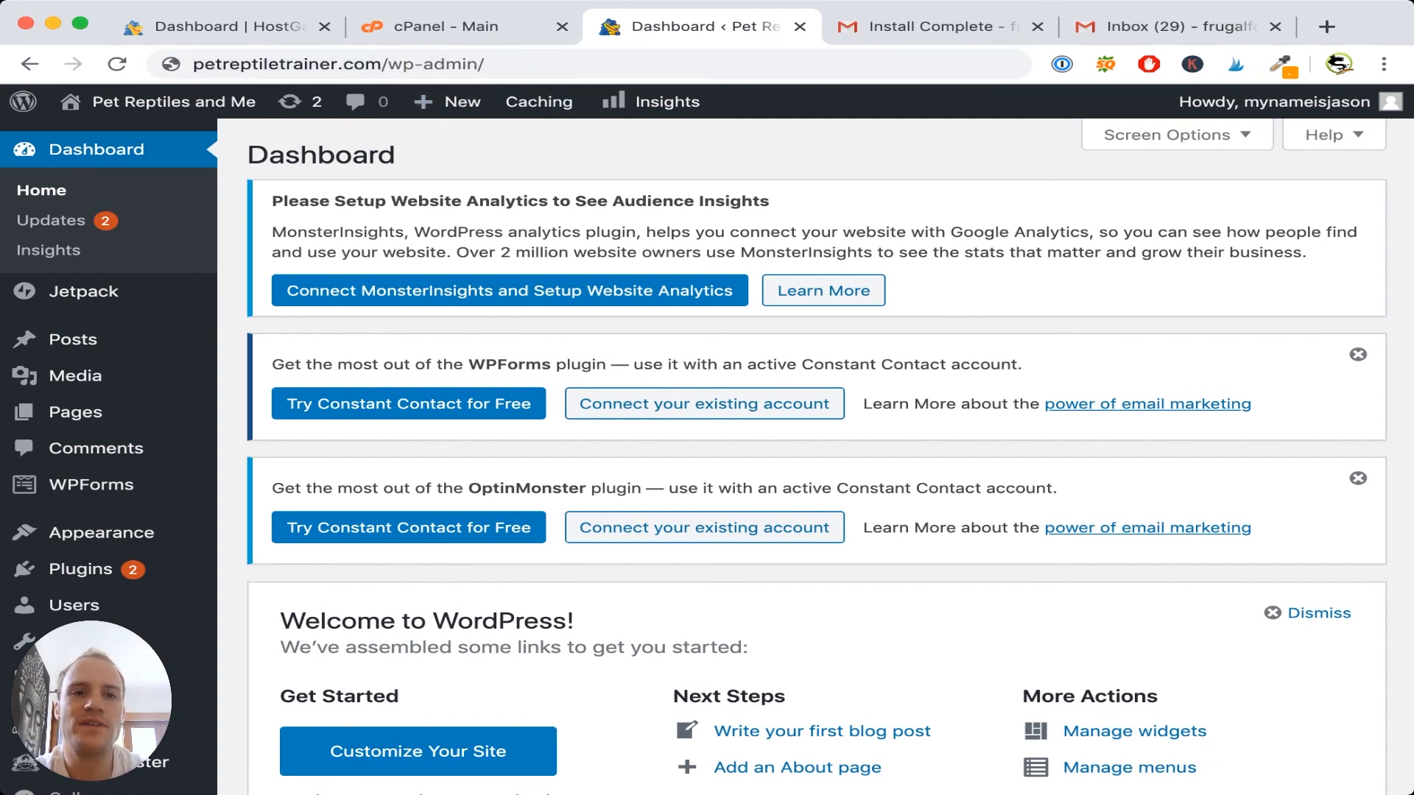
pyautogui.press('super+l')
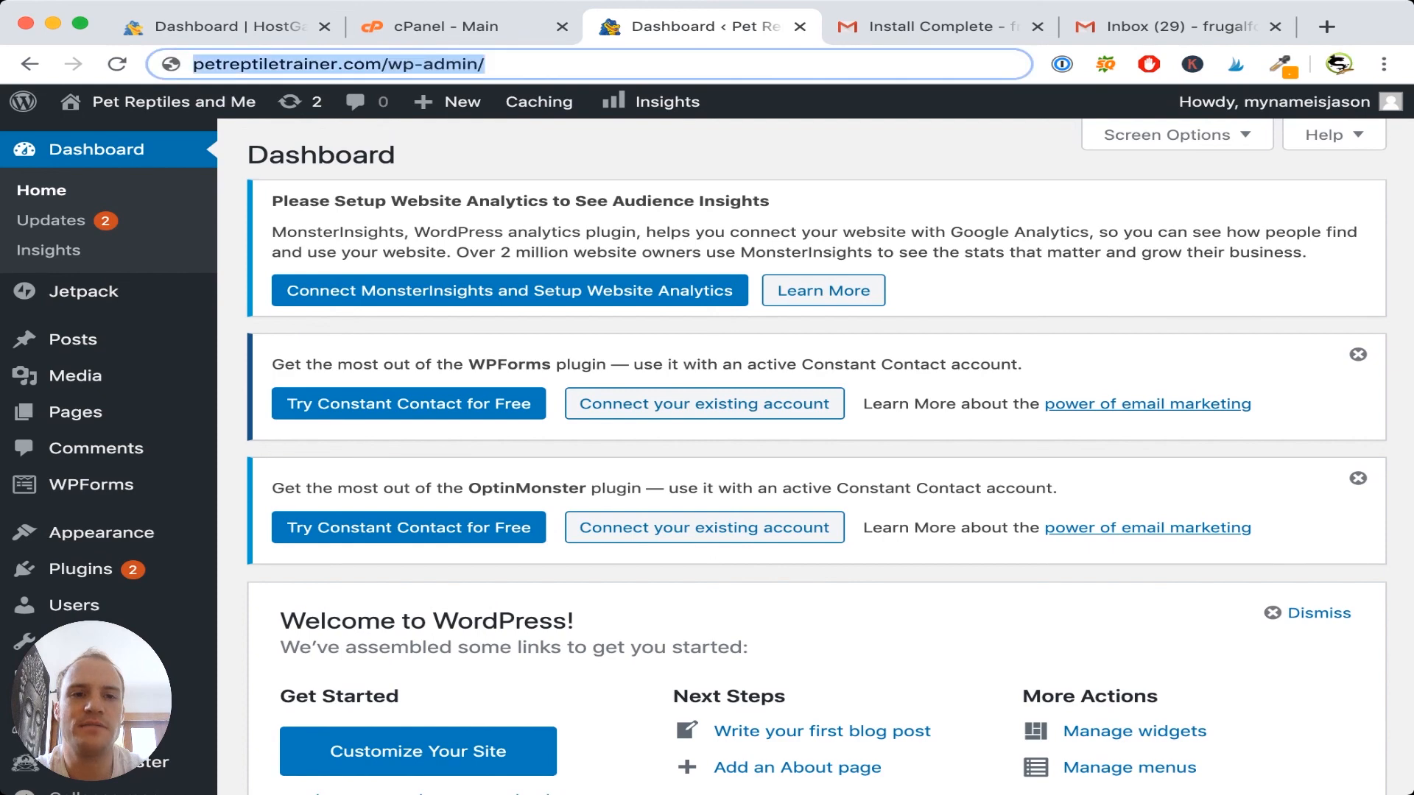
pyautogui.press('super+Tab')
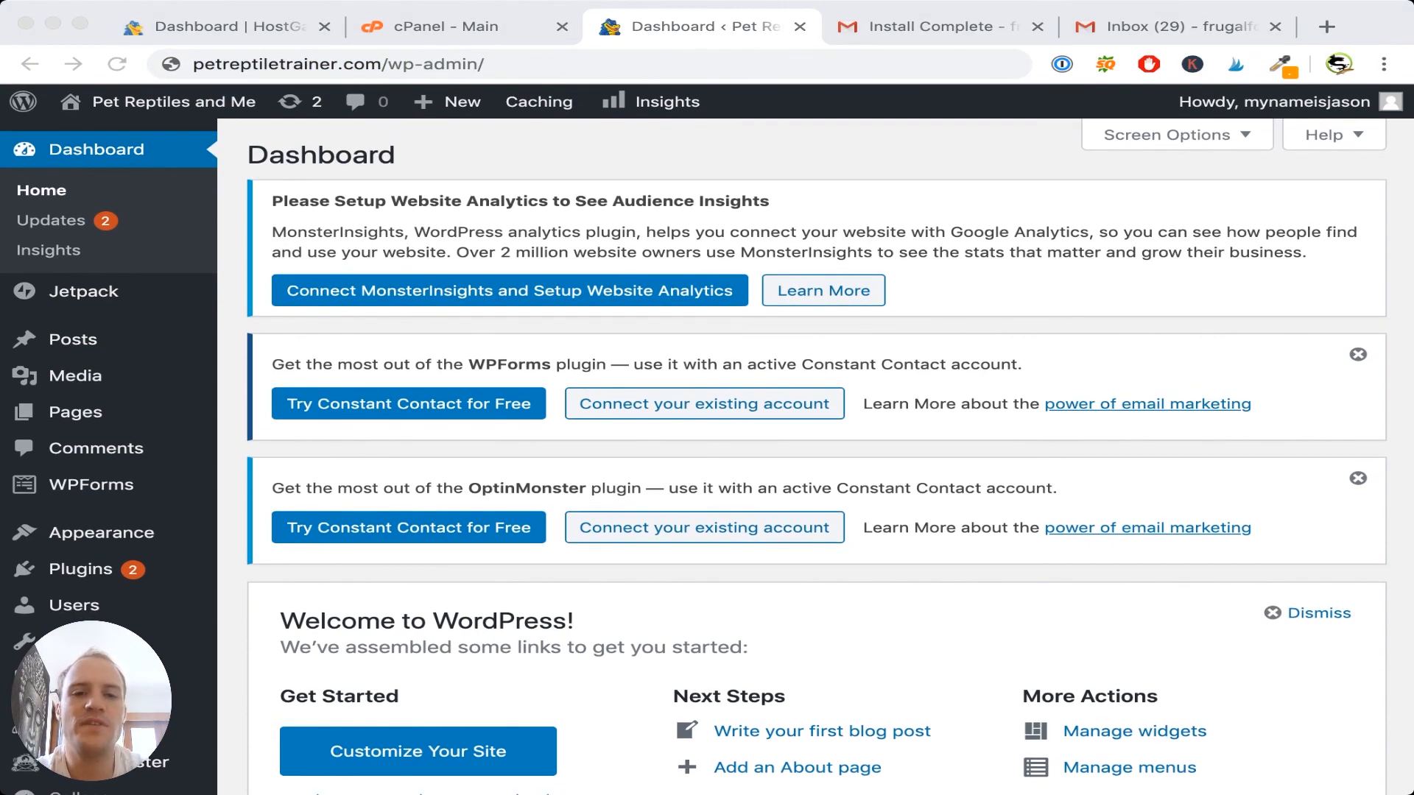